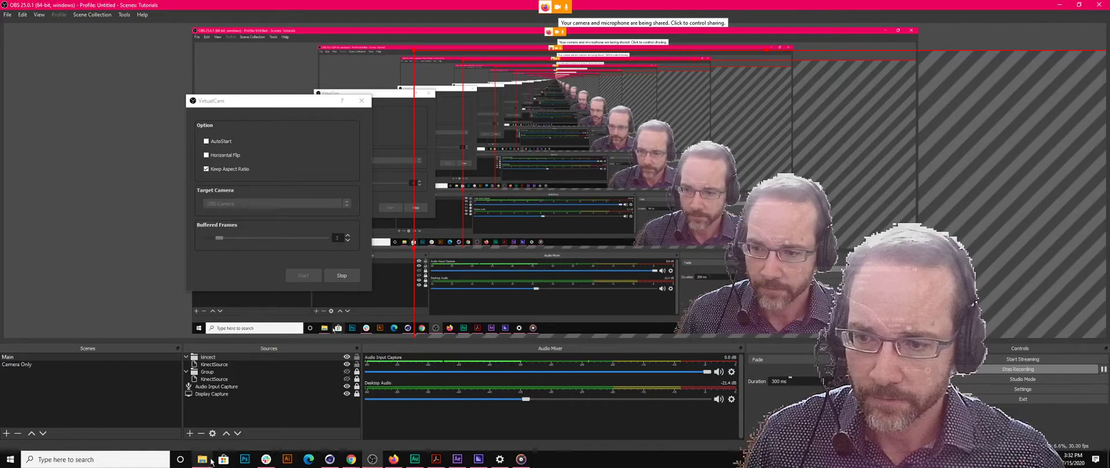
Bring up Cinema 4D, then in File Explorer open the nereid-monument-lion (1) folder inside Downloads
click(244, 459)
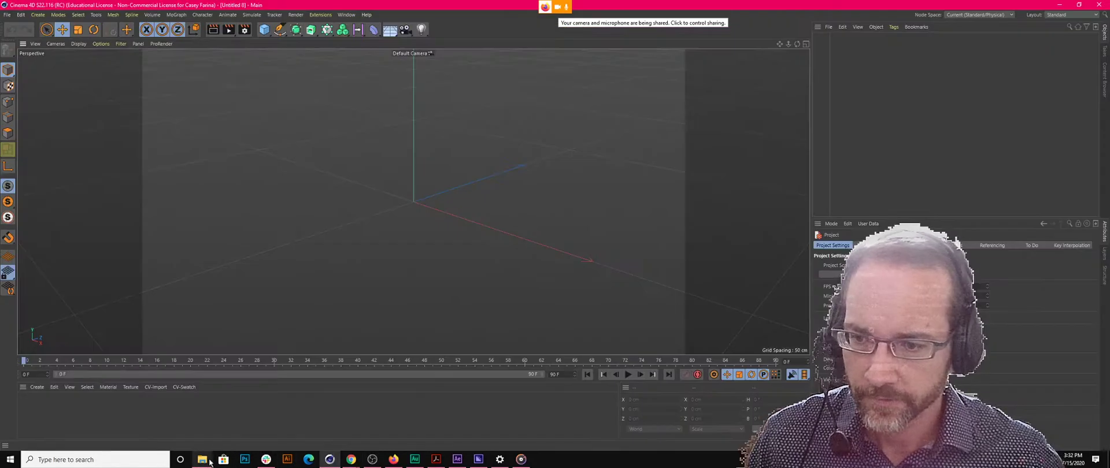
mouse_move(203, 459)
click(324, 424)
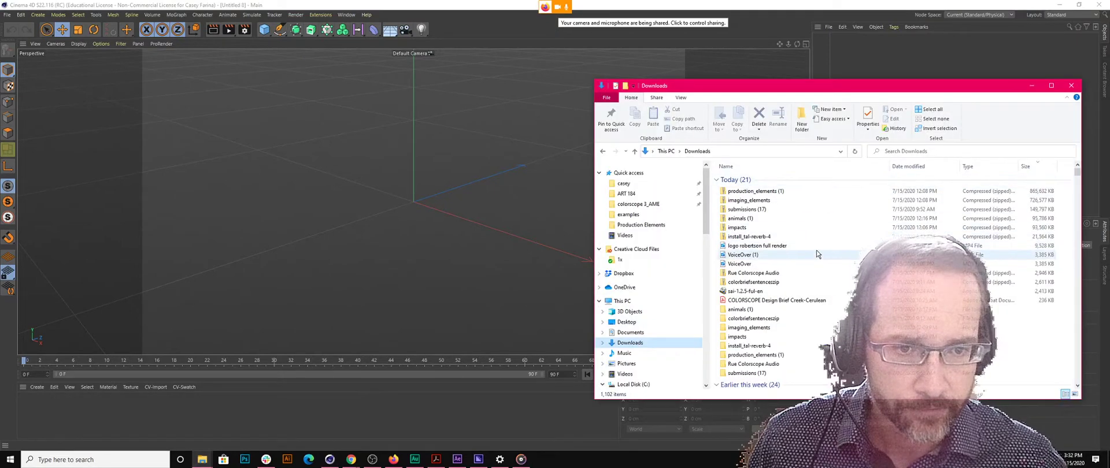
scroll(816, 251, down, 6)
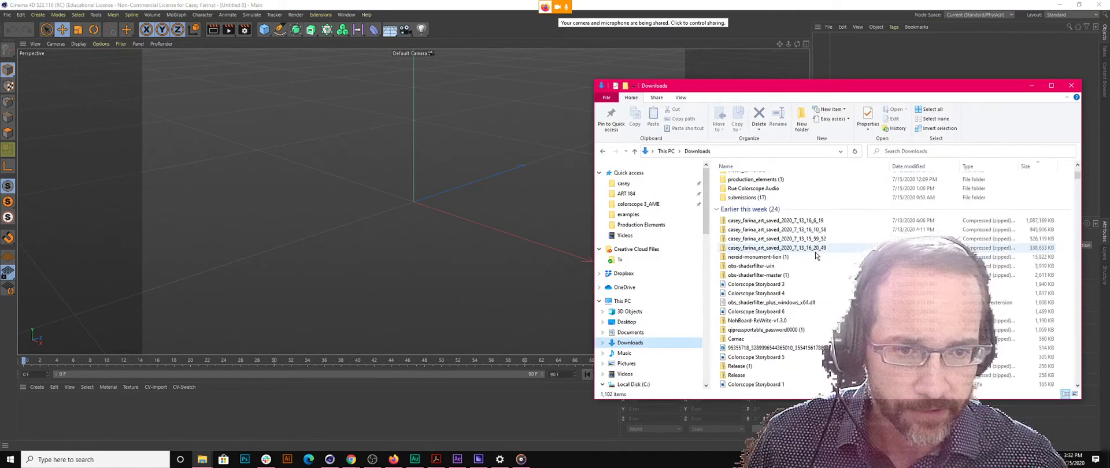
scroll(816, 255, down, 3)
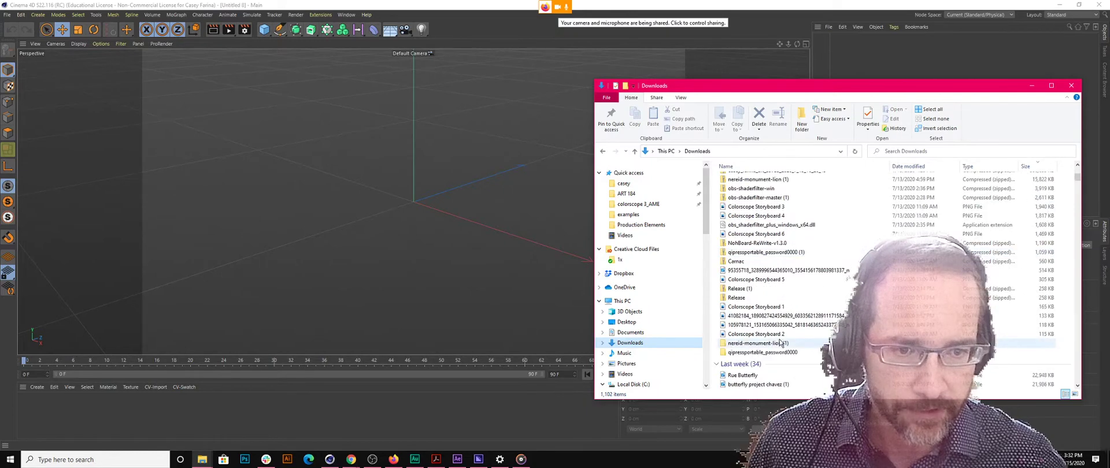
double_click(777, 343)
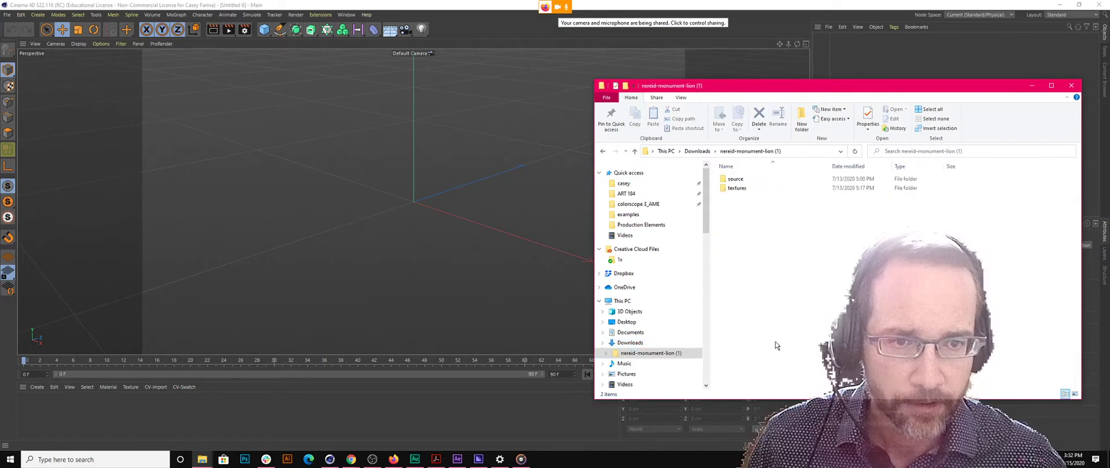
Import the lion's model.obj from the source > model folder into the Cinema 4D scene
double_click(736, 188)
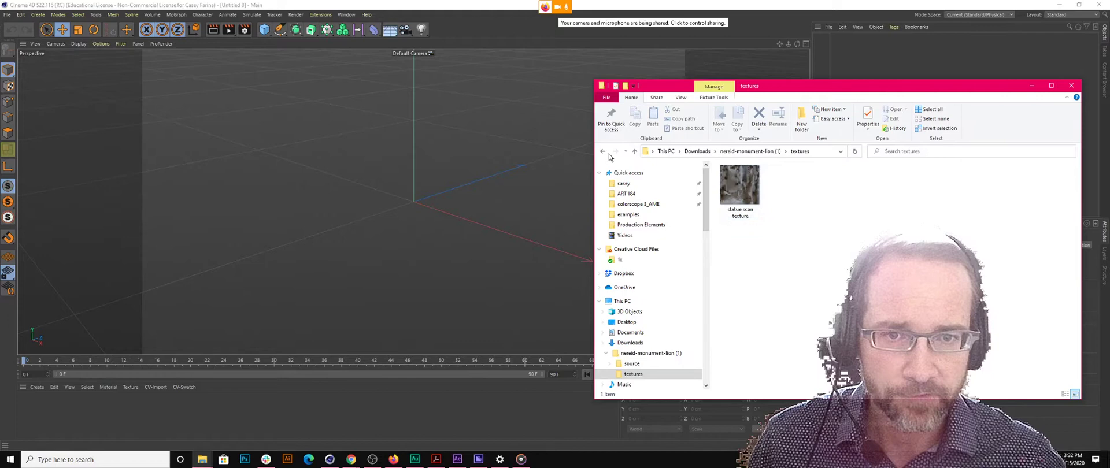
click(604, 152)
double_click(735, 179)
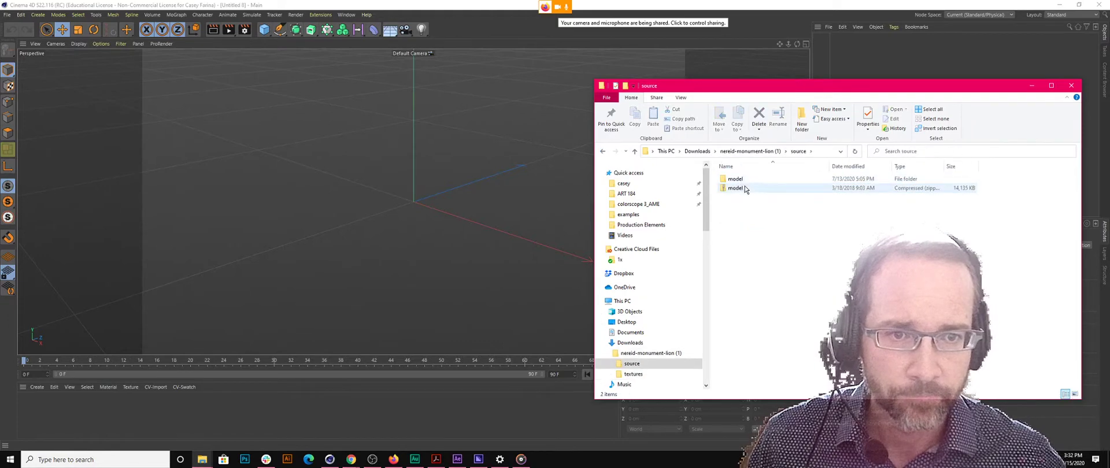
double_click(740, 181)
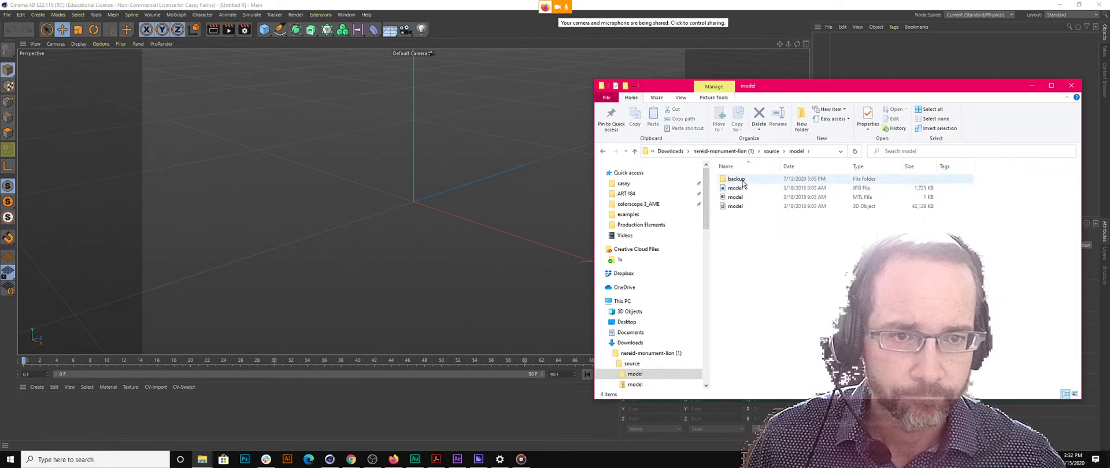
click(744, 197)
drag(747, 206, 370, 237)
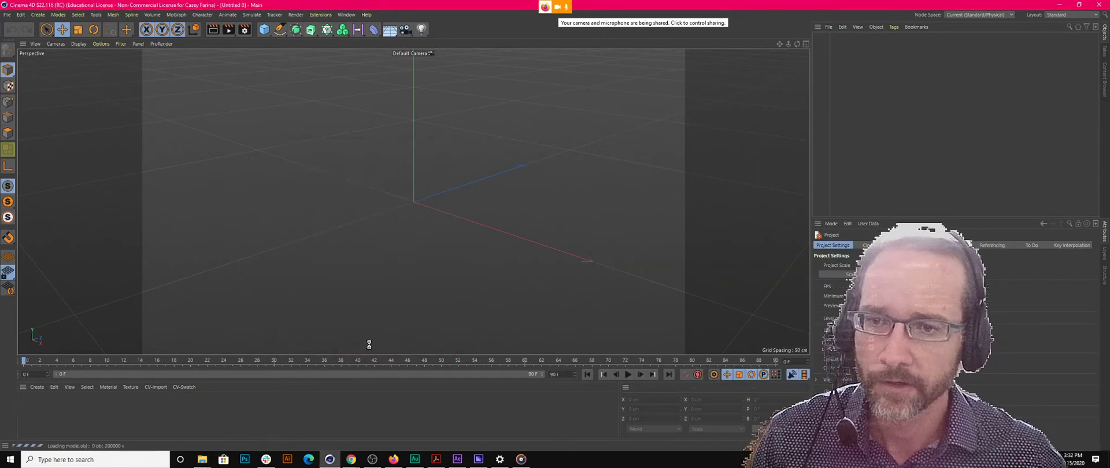
click(350, 347)
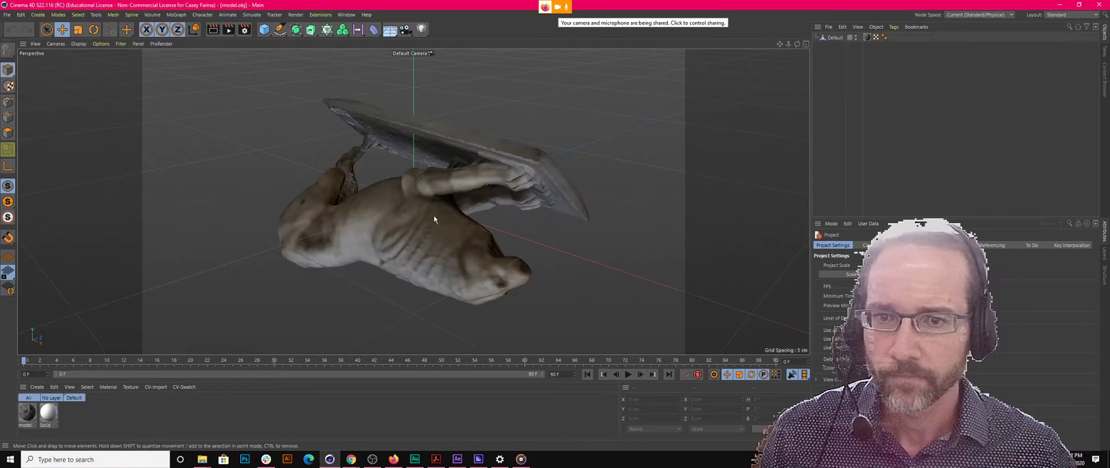
Examine the imported lion scan from several angles and distances to judge how dense its mesh is
alt+drag(394, 200, 468, 217)
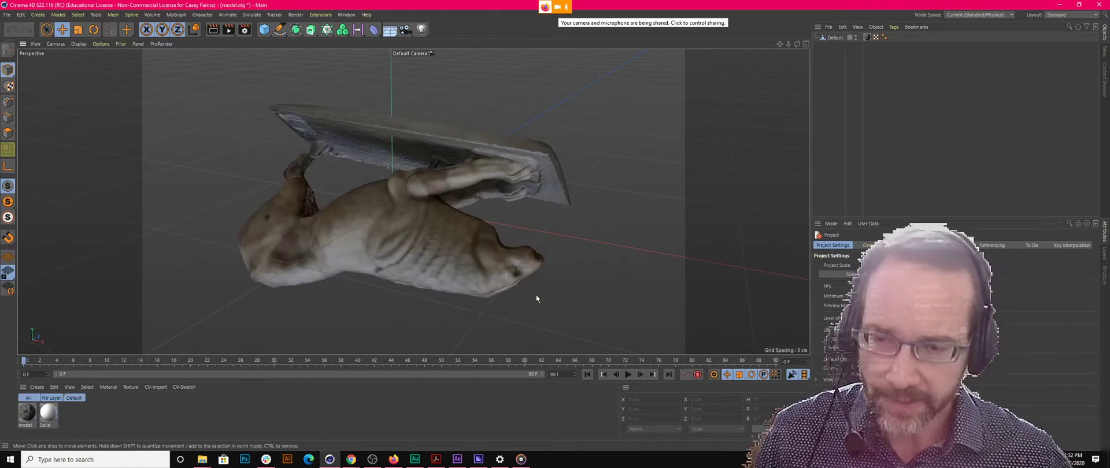
mouse_move(536, 293)
alt+mouse_down()
mouse_move(286, 242)
mouse_move(337, 241)
alt+mouse_up()
scroll(346, 238, up, 10)
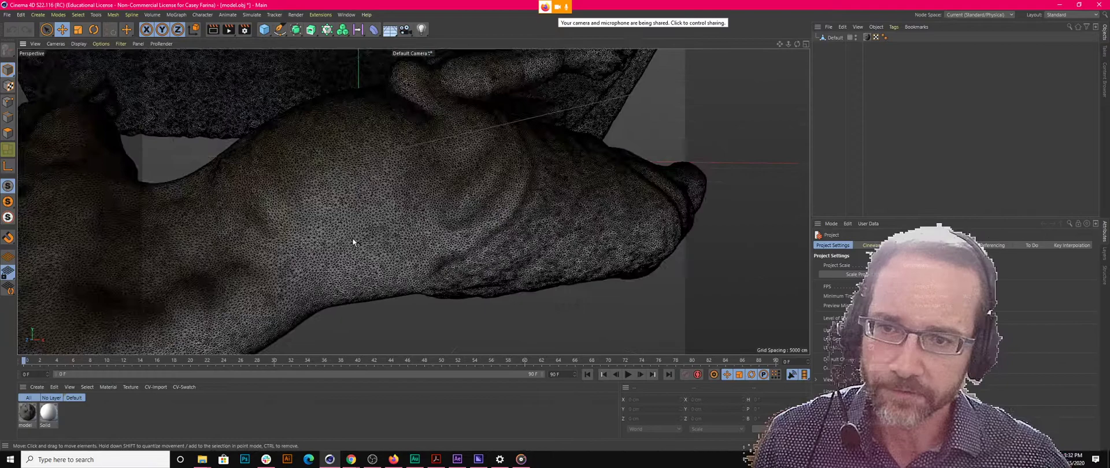
scroll(375, 217, down, 13)
alt+drag(687, 157, 387, 168)
scroll(397, 165, up, 5)
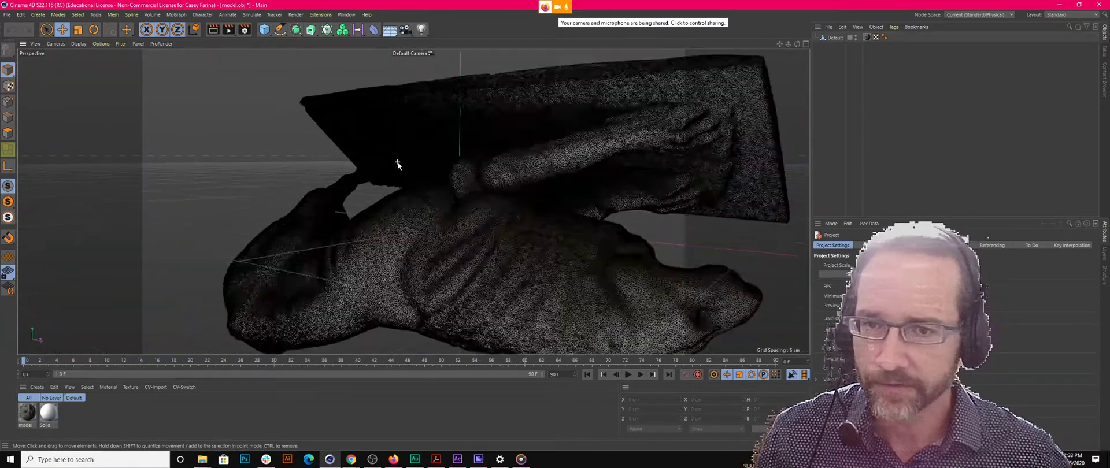
scroll(399, 164, down, 4)
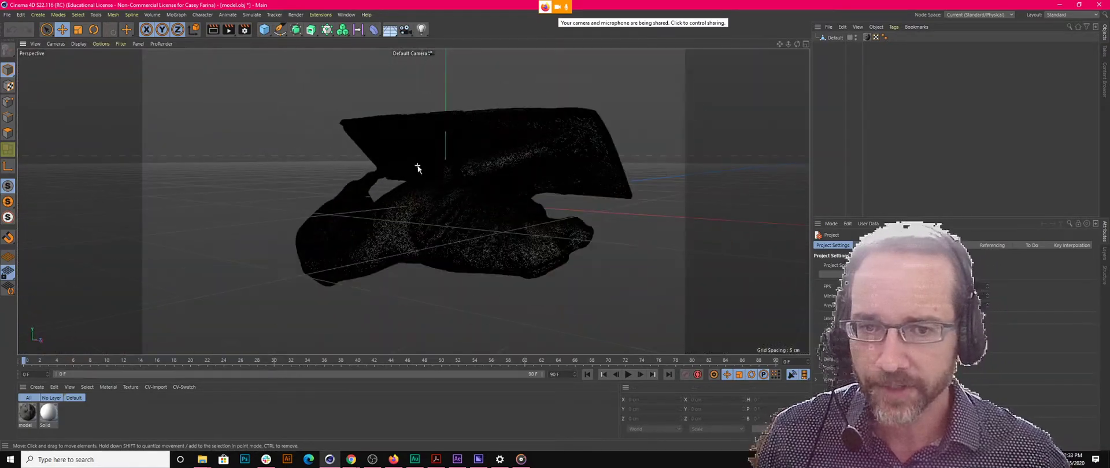
alt+drag(610, 221, 579, 211)
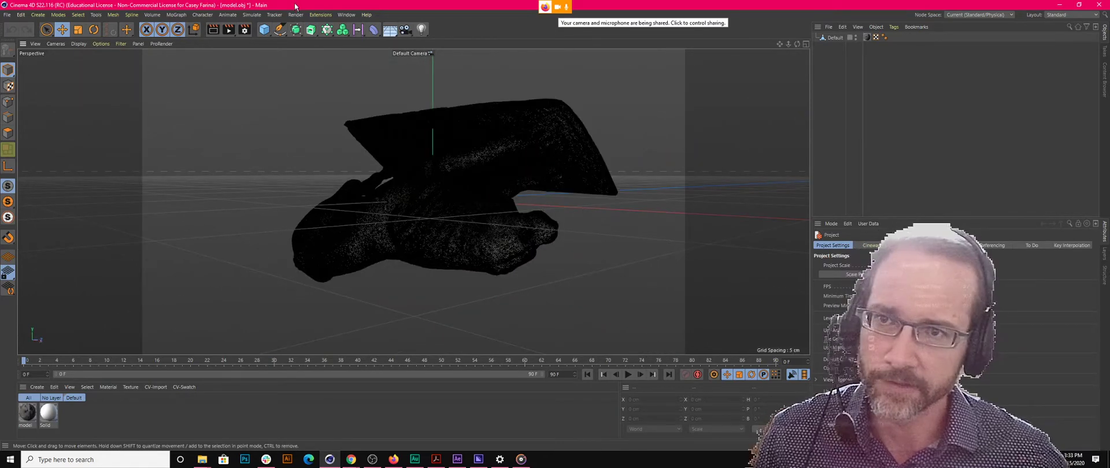
Add a Polygon Reduction generator, nest the Default lion mesh under it, and select the generator
click(310, 32)
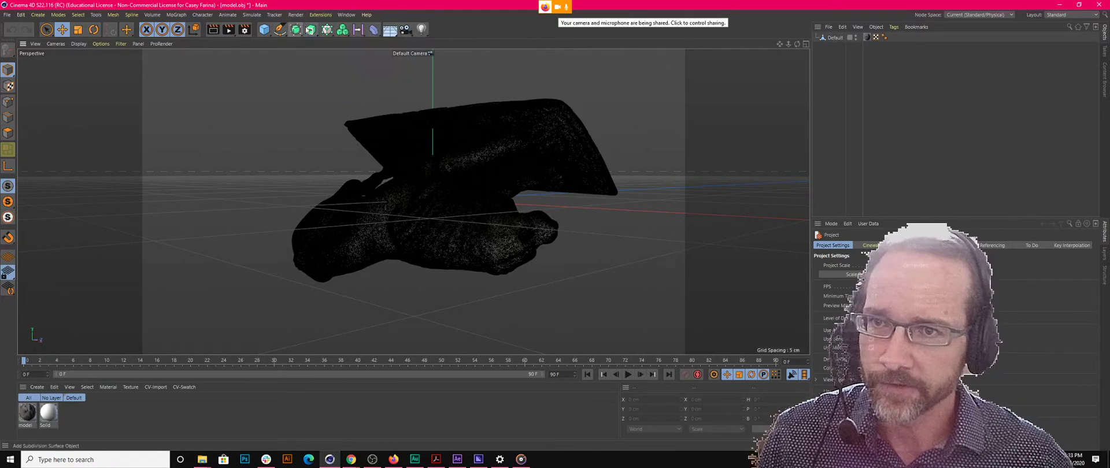
click(296, 30)
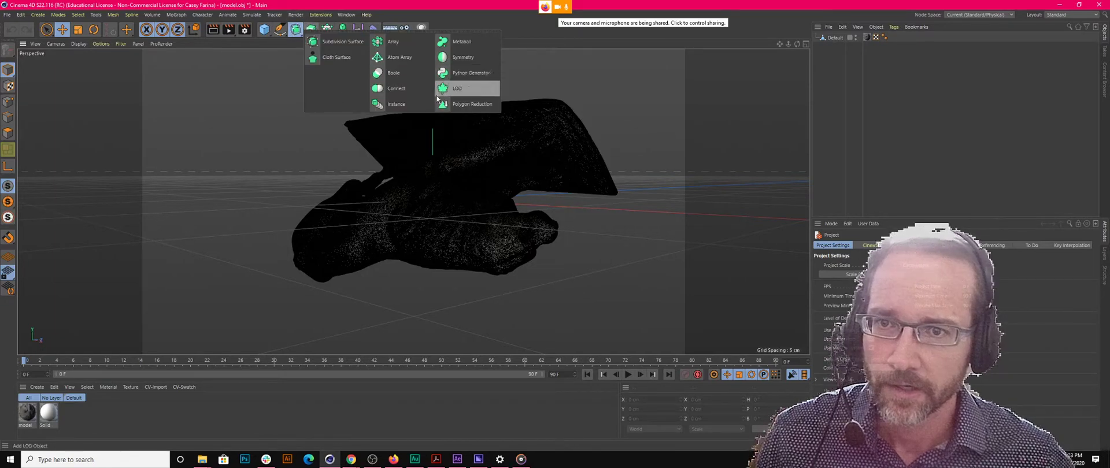
click(468, 104)
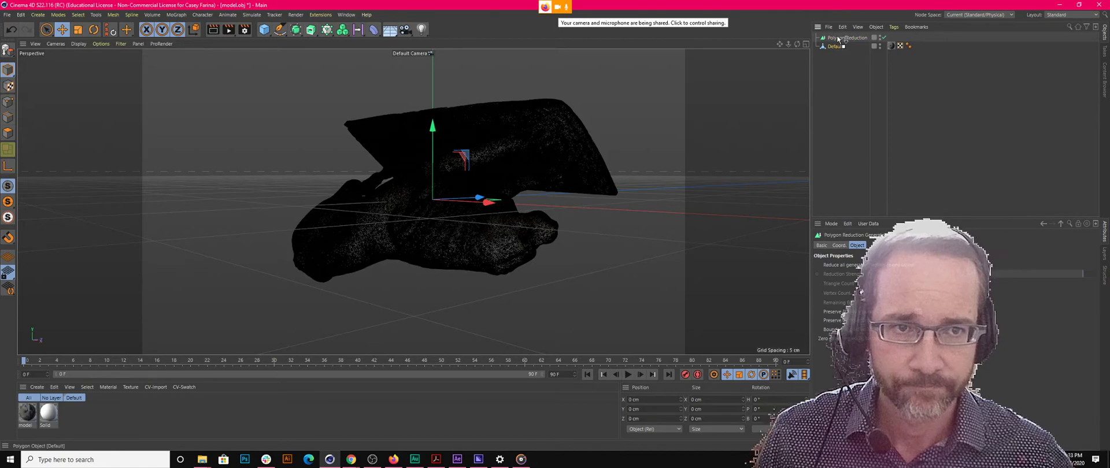
drag(839, 39, 841, 40)
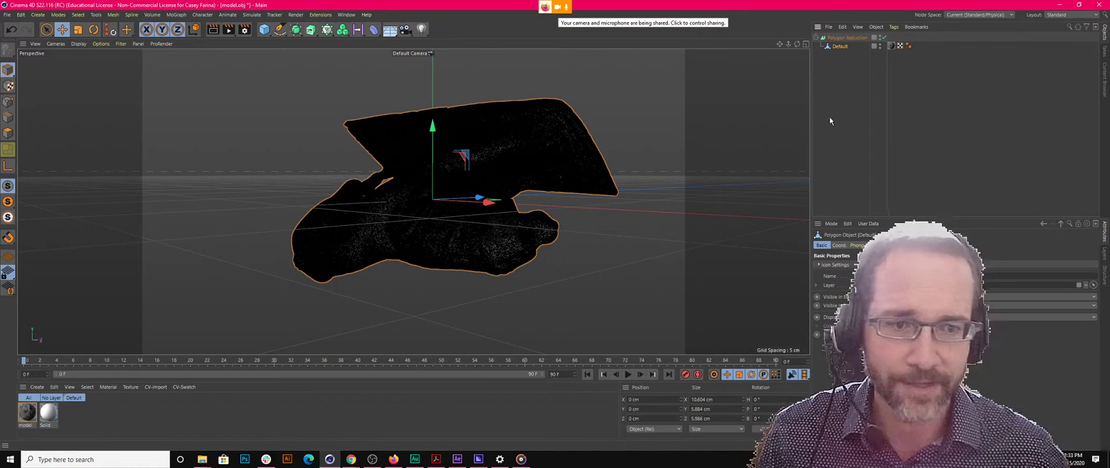
click(846, 37)
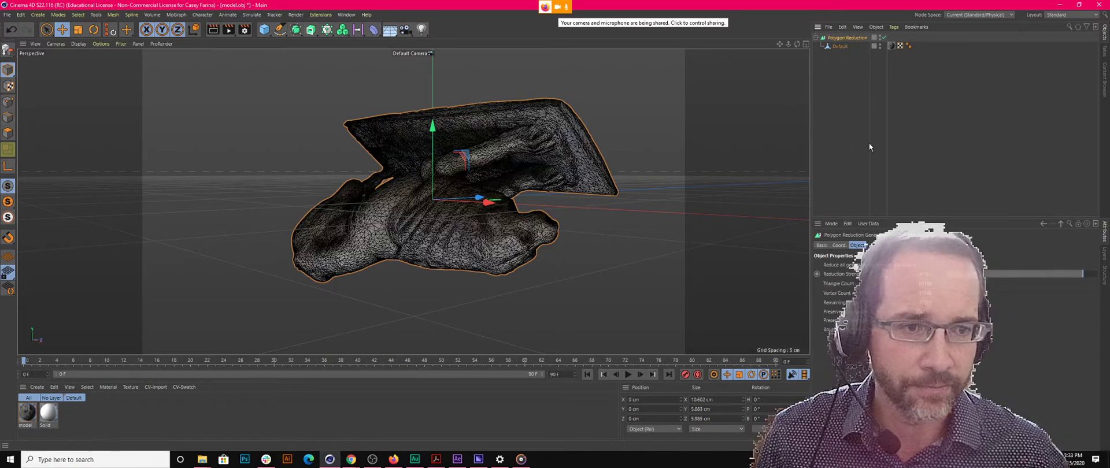
Inspect the reduced lion mesh and set the Polygon Reduction generator's triangle count to 2000
alt+drag(465, 286, 531, 314)
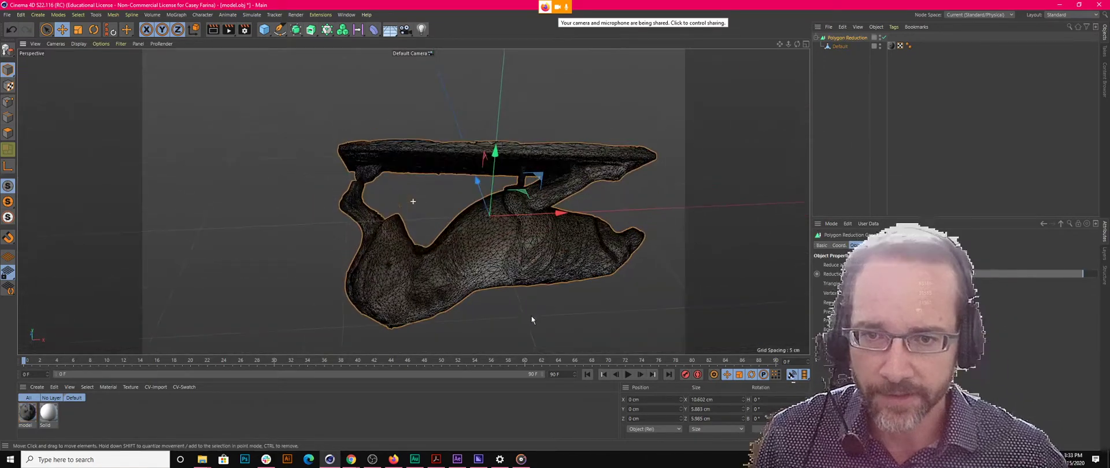
scroll(490, 259, up, 4)
scroll(490, 259, up, 4)
scroll(490, 258, down, 4)
alt+drag(618, 156, 580, 199)
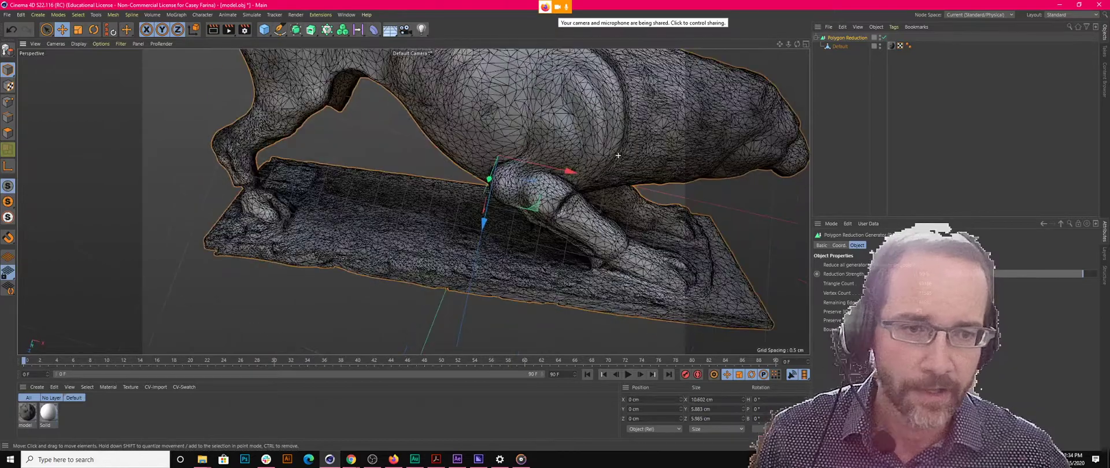
click(841, 276)
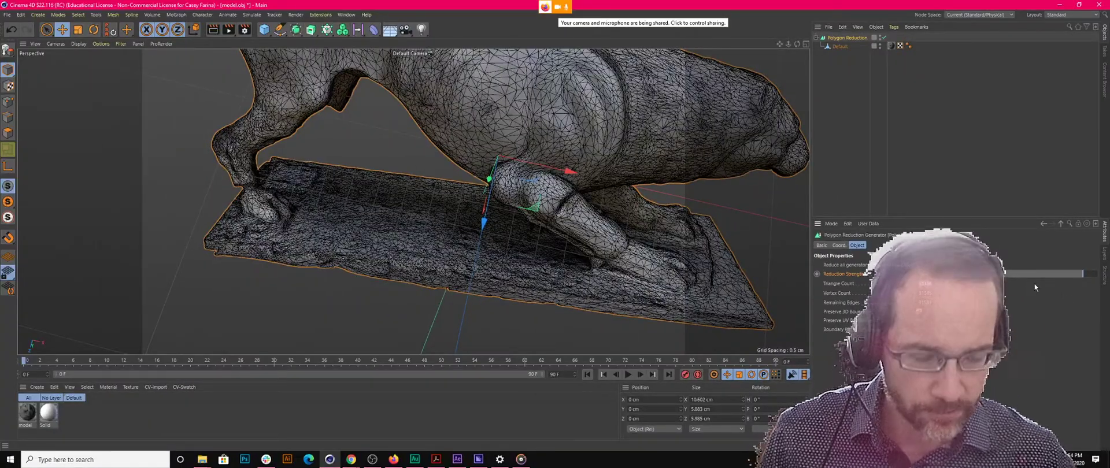
text(2000)
key(Return)
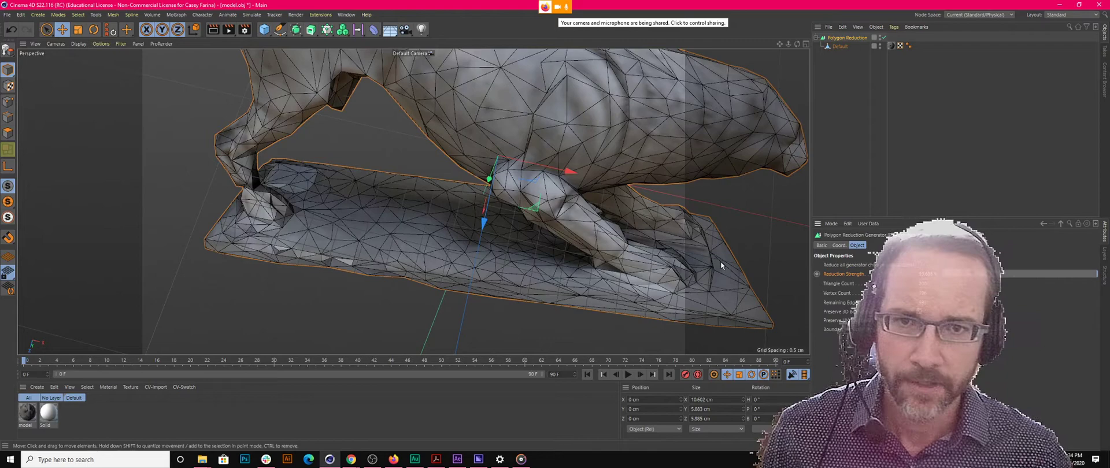
Set the Polygon Reduction generator's triangle count to 1000 for a coarser lion mesh
alt+drag(520, 240, 601, 63)
drag(781, 45, 588, 51)
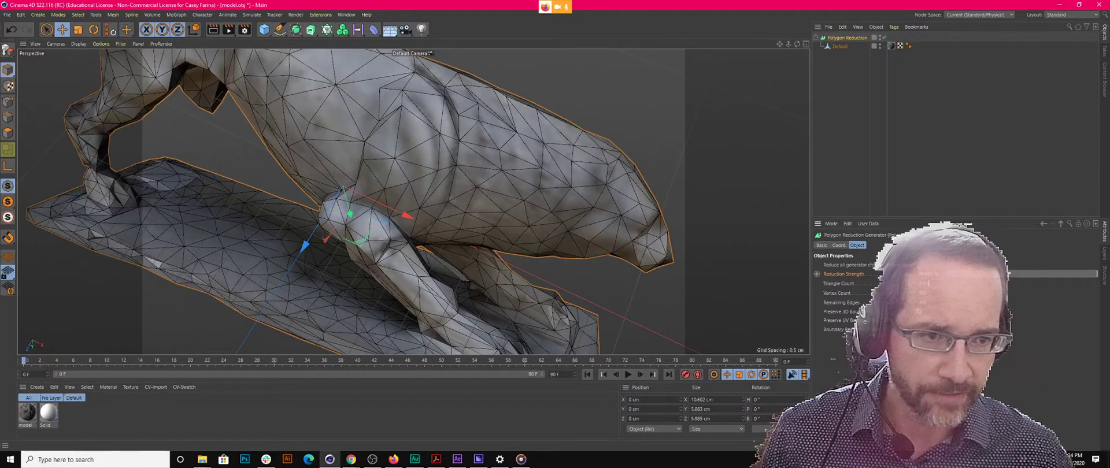
text(1000)
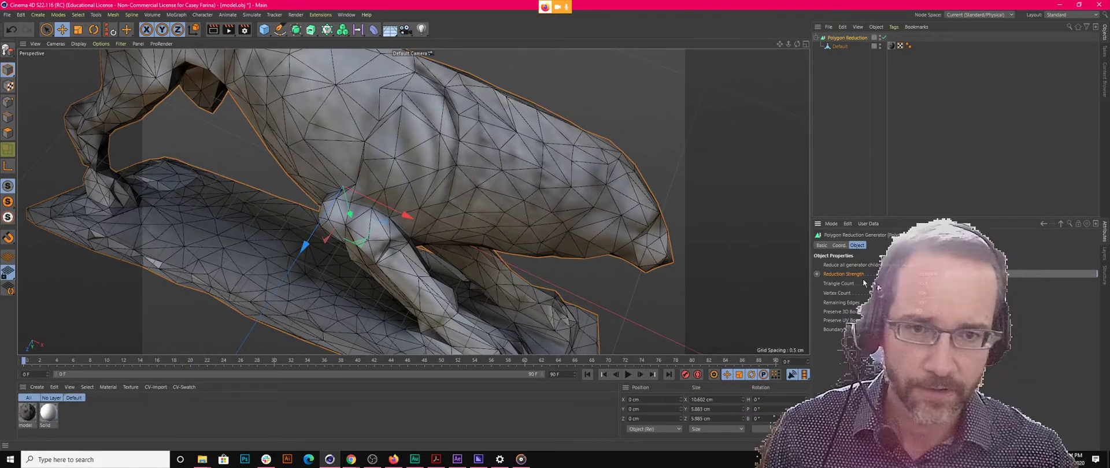
key(Return)
mouse_move(539, 254)
alt+mouse_down()
mouse_move(531, 268)
mouse_move(539, 259)
alt+mouse_up()
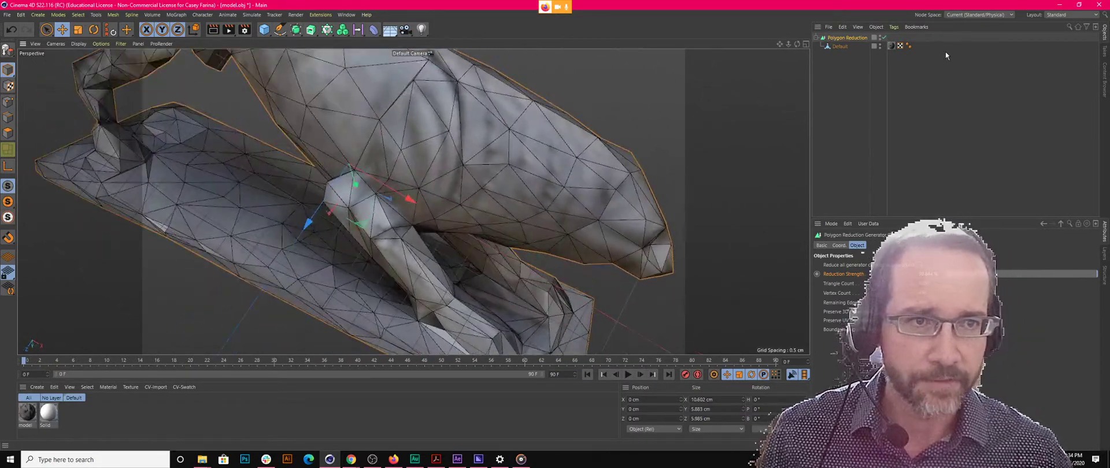
Delete the Phong tag from the Default mesh to remove smooth shading, and render the view of the whole lion
click(908, 48)
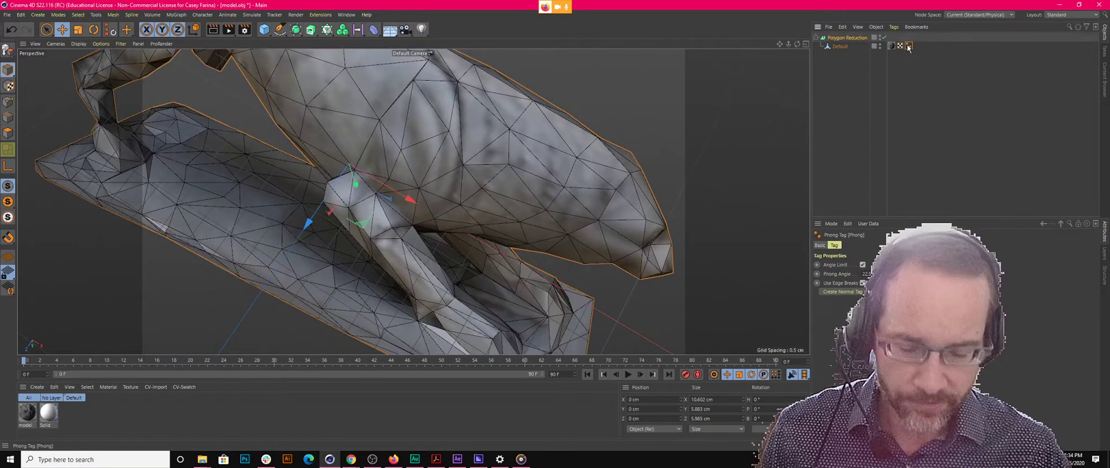
scroll(432, 209, down, 5)
alt+drag(432, 209, 414, 139)
key(ctrl+r)
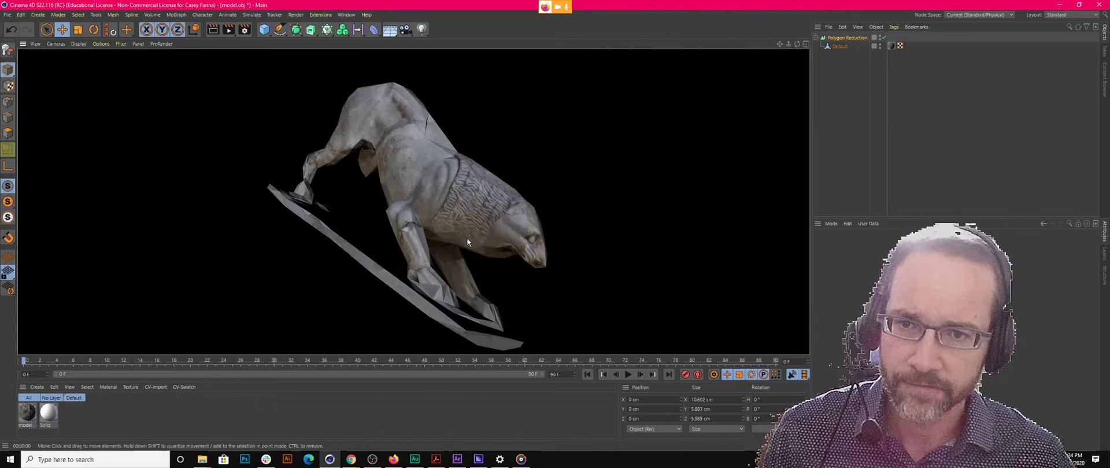
alt+drag(467, 242, 500, 229)
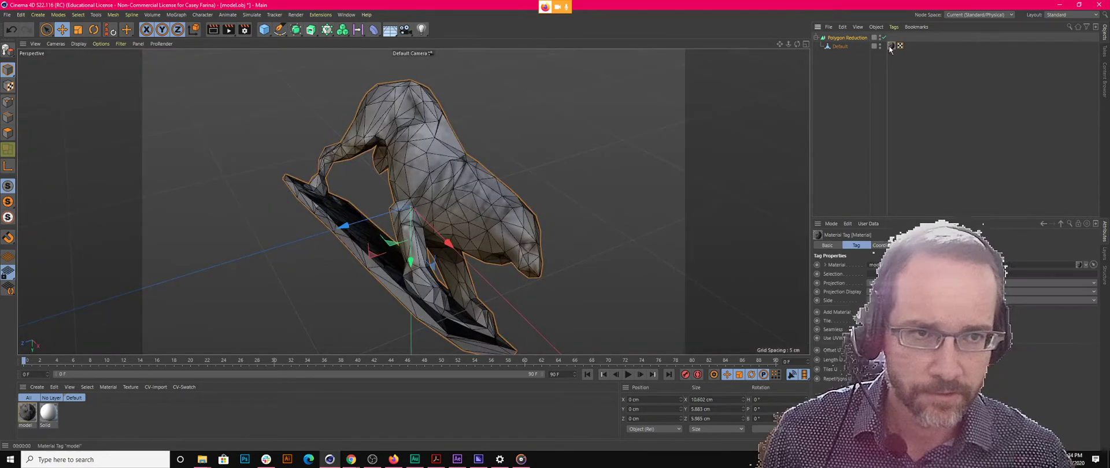
Delete the material tag from the Default mesh and render the untextured lion from two angles
key(Delete)
key(ctrl+r)
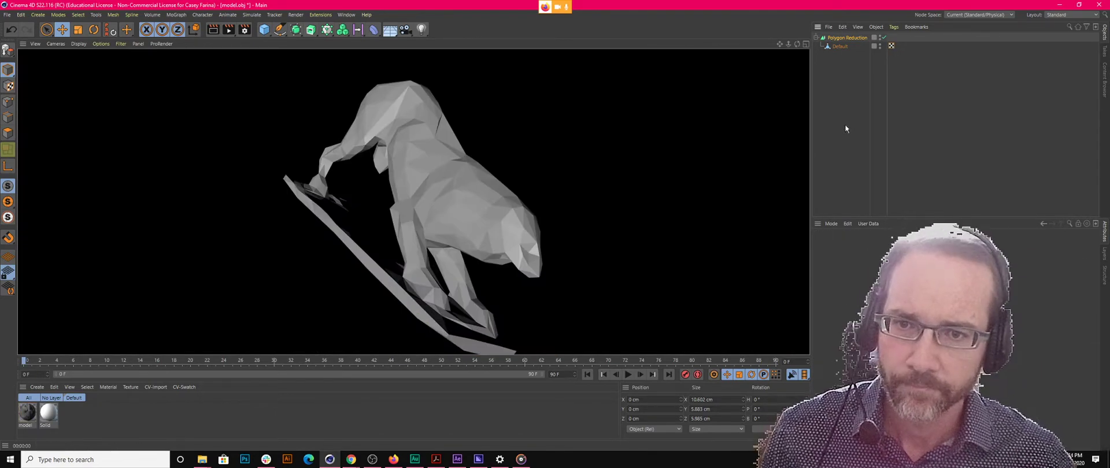
alt+drag(555, 237, 597, 270)
key(ctrl+r)
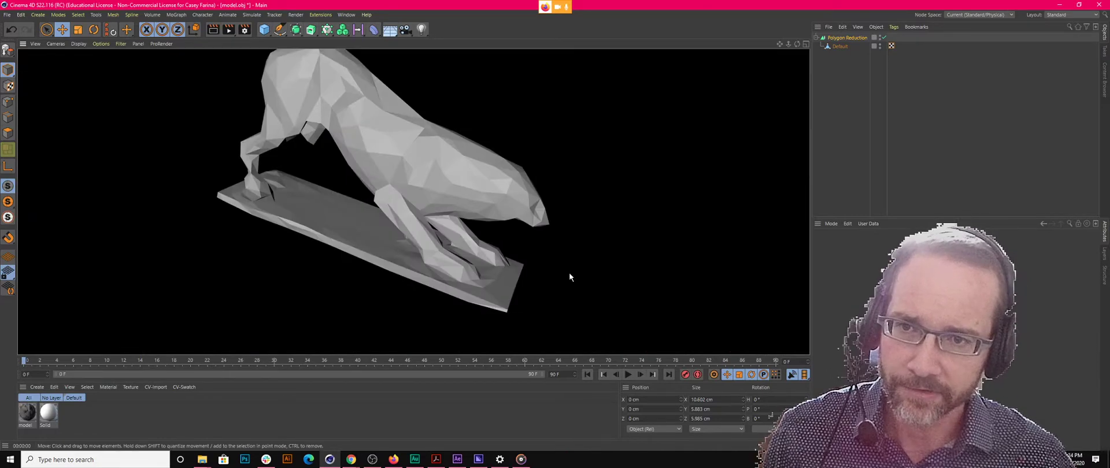
Select the Polygon Reduction generator and inspect the faceted lion and its base from several angles
alt+drag(511, 250, 492, 231)
click(847, 38)
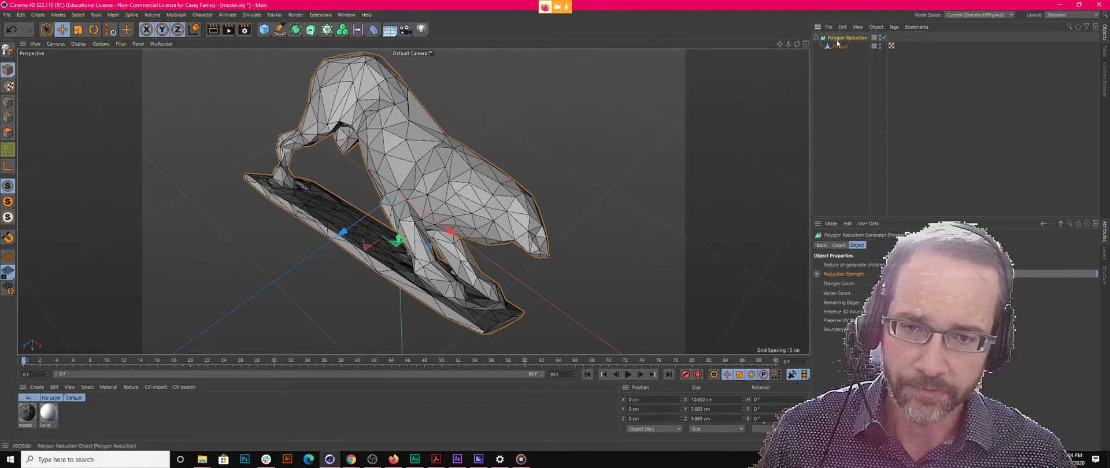
alt+drag(582, 248, 537, 271)
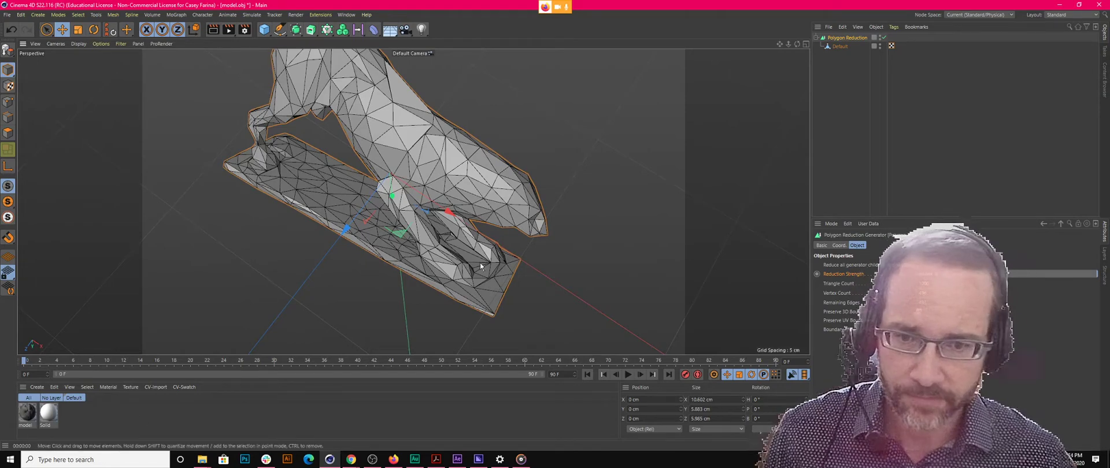
alt+drag(712, 239, 556, 237)
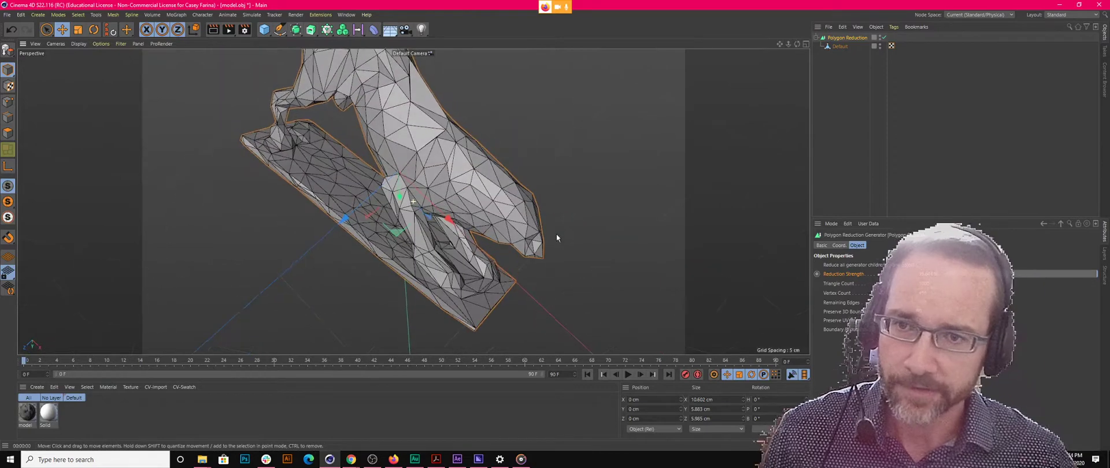
Try several Reduction Strength values on the lion's Polygon Reduction generator, including 99.5%, and settle on a moderately detailed faceted mesh
alt+drag(546, 272, 509, 211)
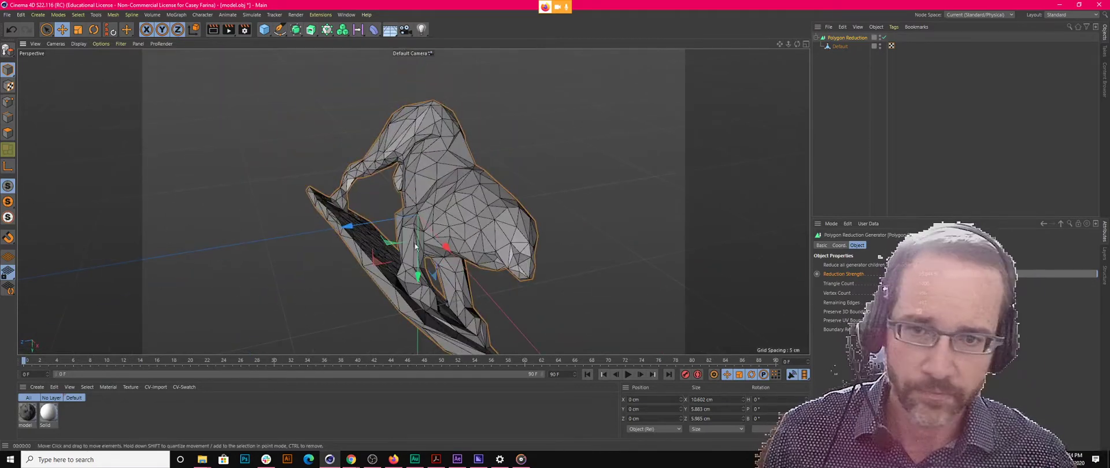
alt+drag(479, 262, 587, 286)
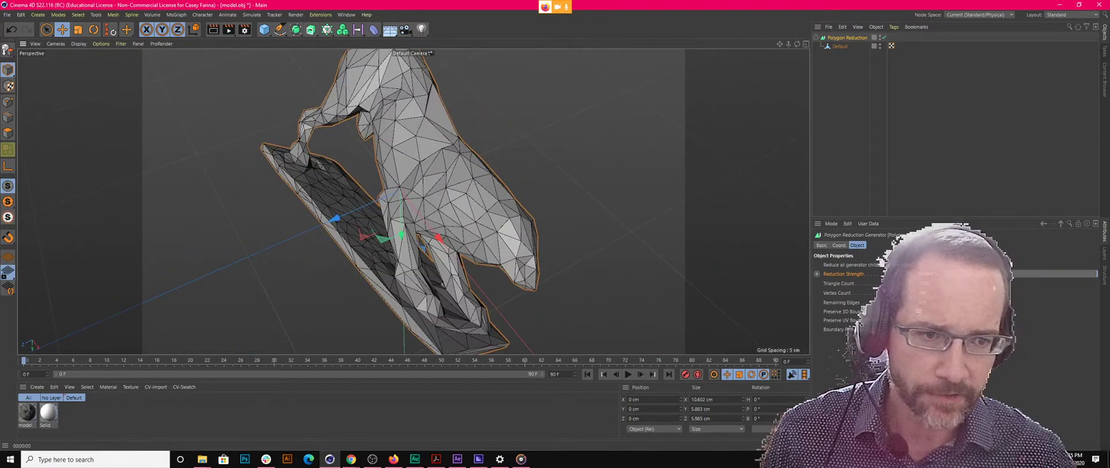
text(99.5)
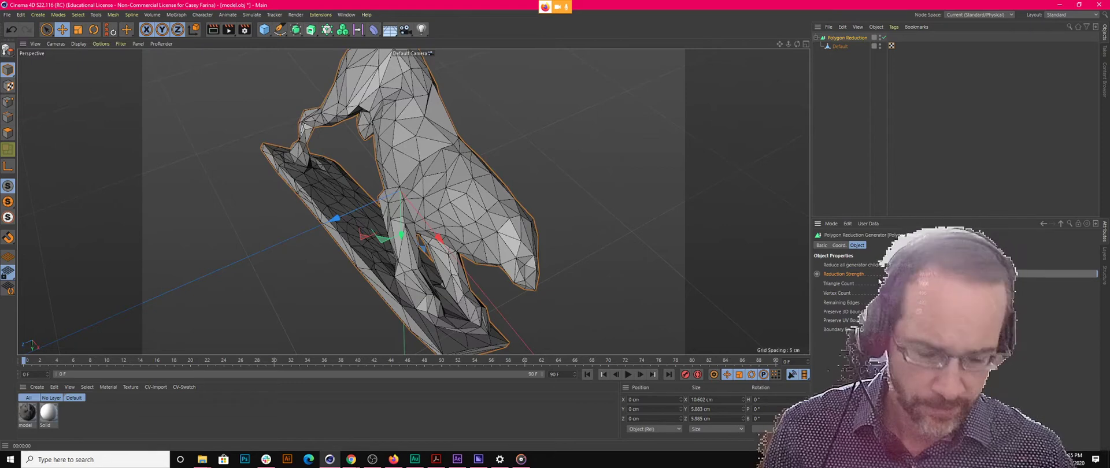
key(Return)
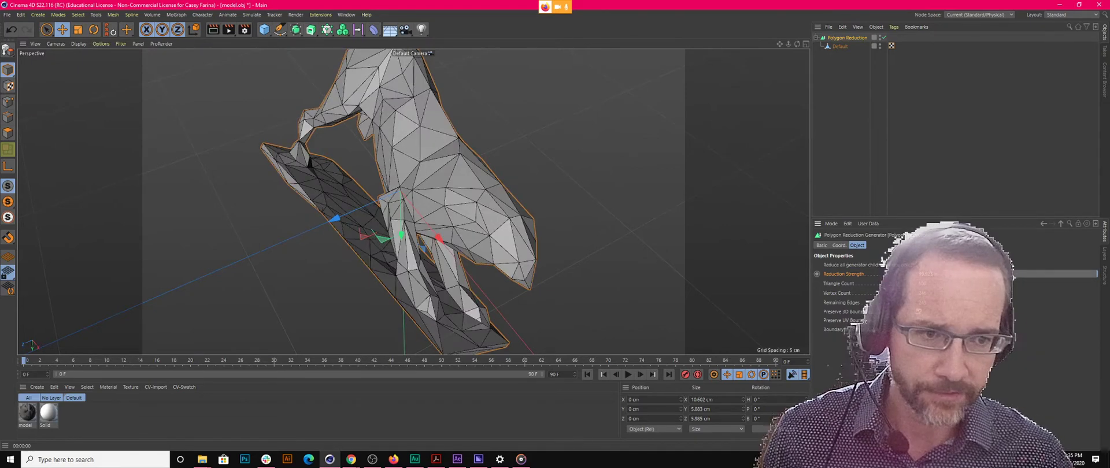
key(Return)
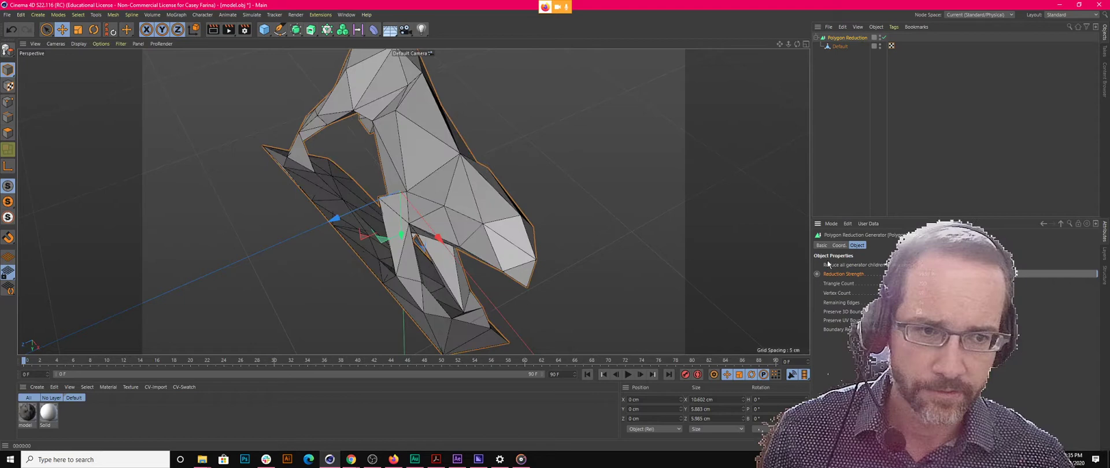
alt+drag(450, 194, 484, 192)
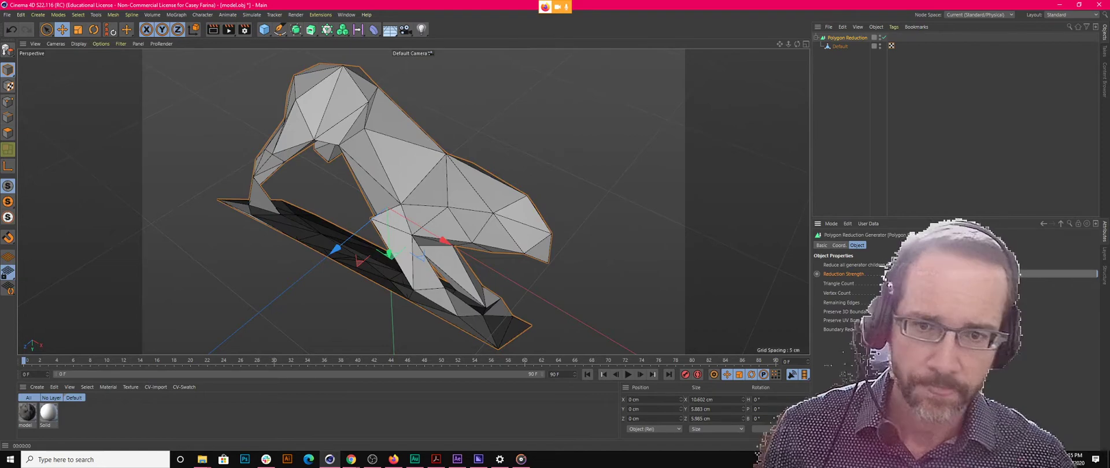
key(Return)
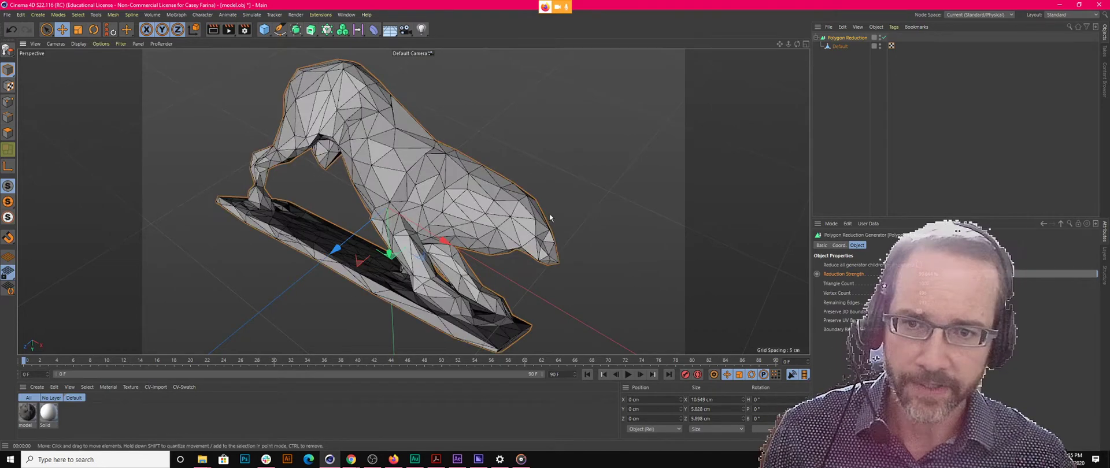
Select the Default mesh to examine the original scan's density beneath the generator, and clear the selection
drag(796, 44, 795, 42)
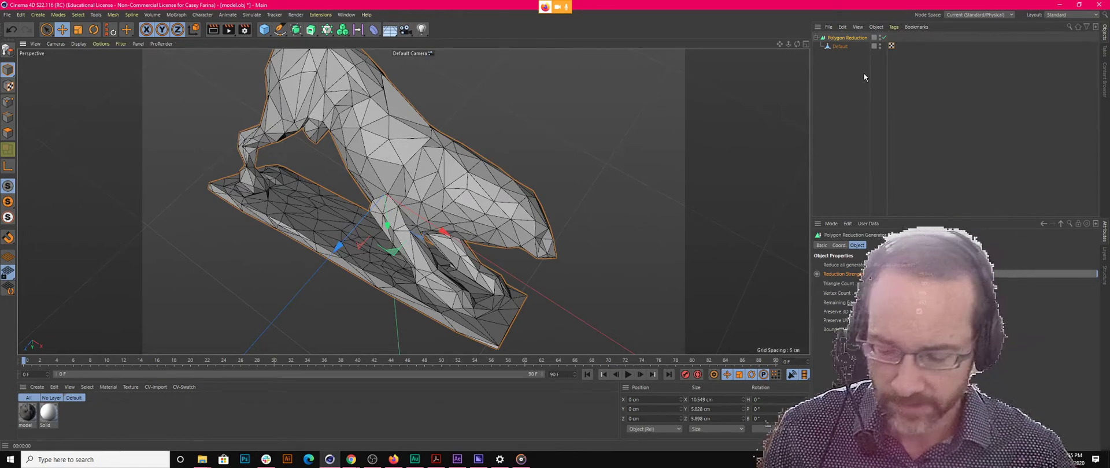
right_click(845, 45)
click(825, 98)
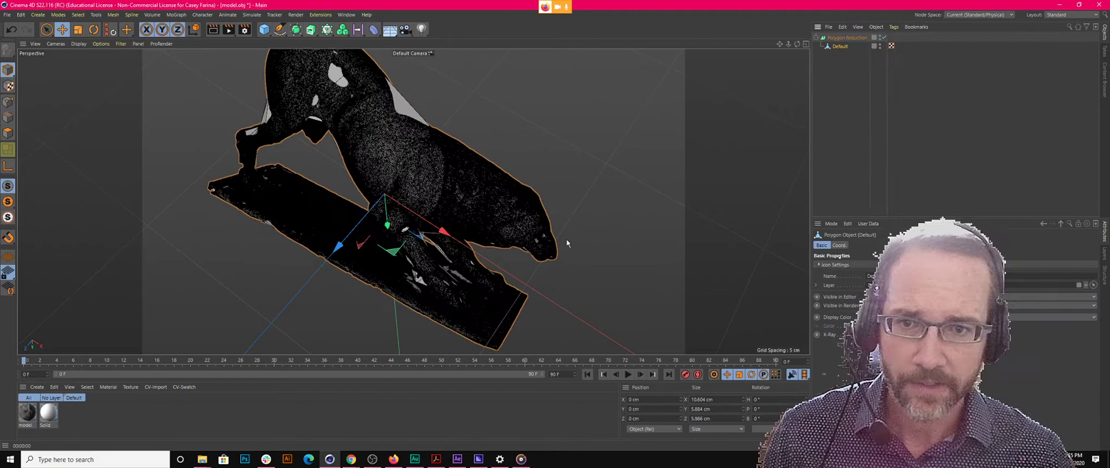
click(845, 60)
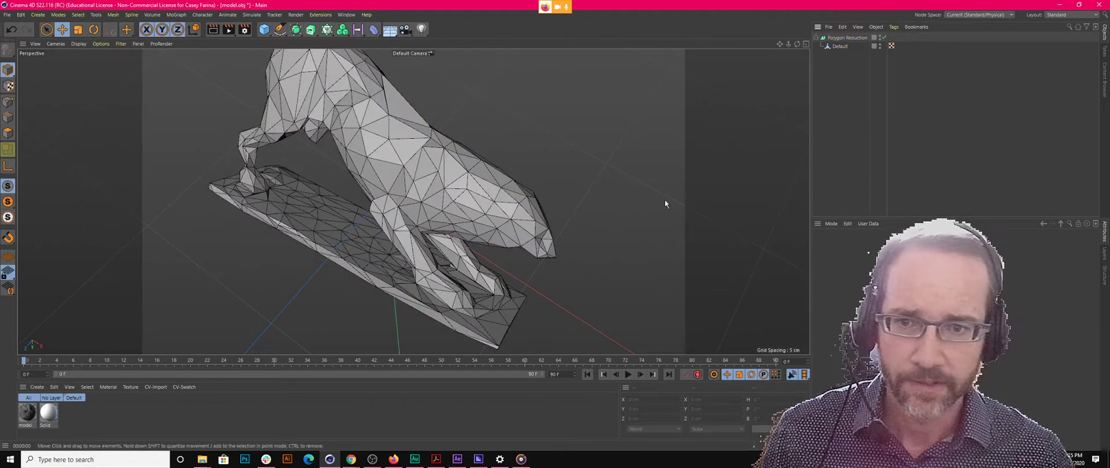
Render the reduced lion from several angles and examine the facets on its body up close
alt+drag(664, 203, 473, 247)
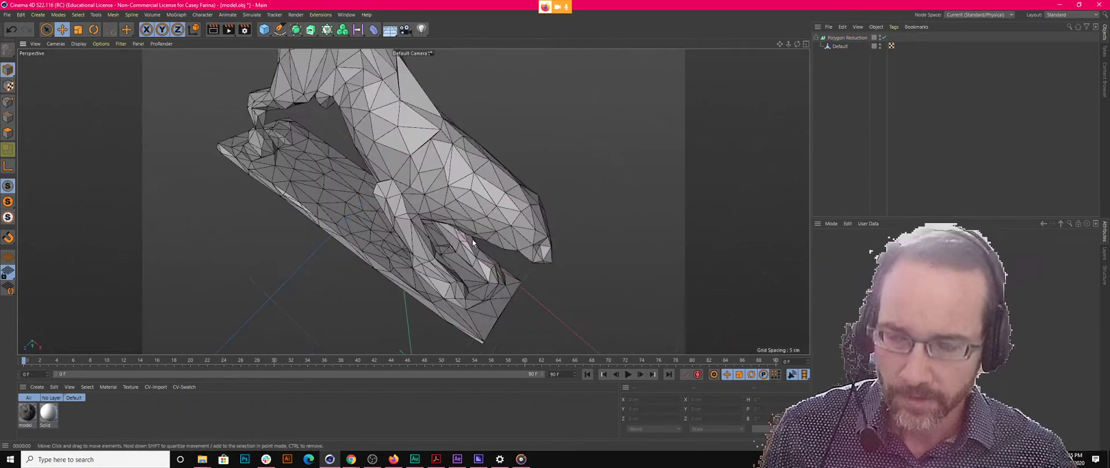
key(ctrl+r)
scroll(463, 171, up, 5)
scroll(474, 161, up, 2)
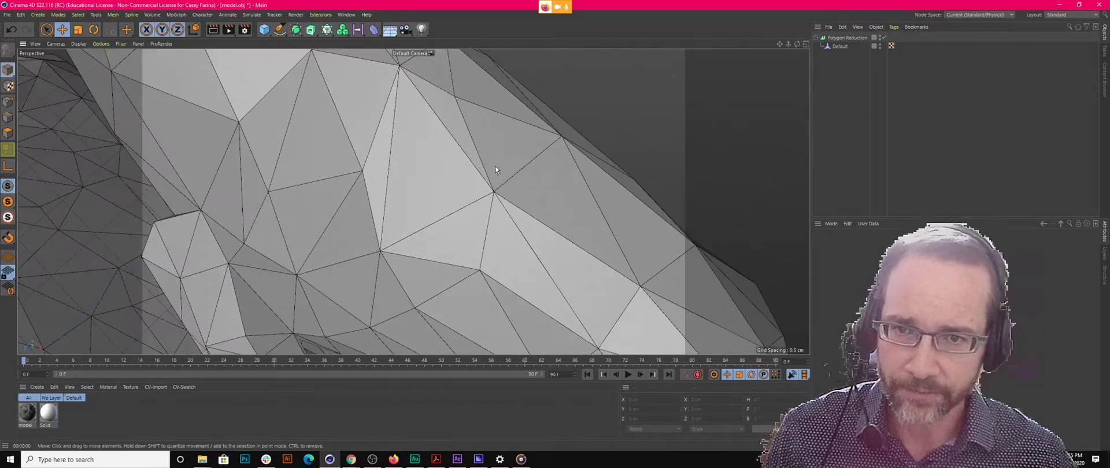
scroll(505, 255, down, 8)
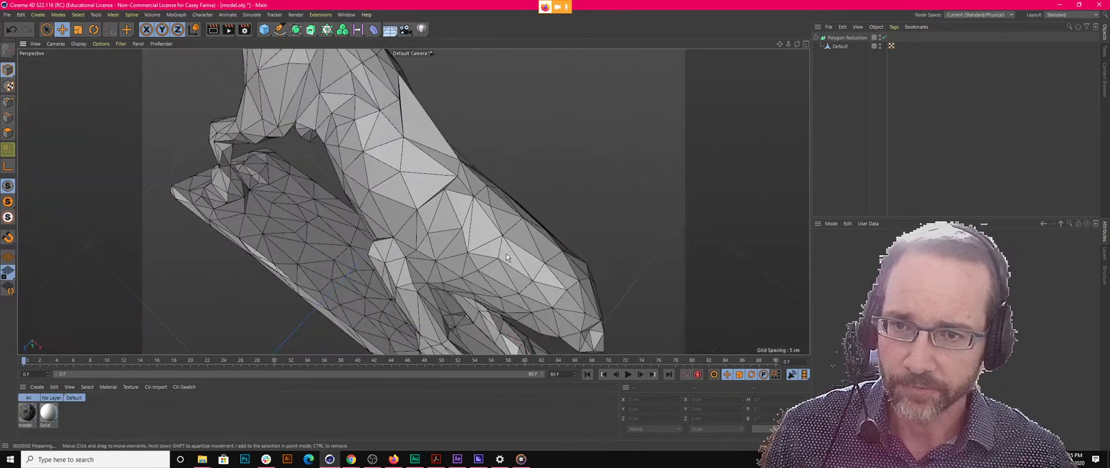
key(ctrl+r)
alt+drag(340, 181, 393, 255)
key(ctrl+r)
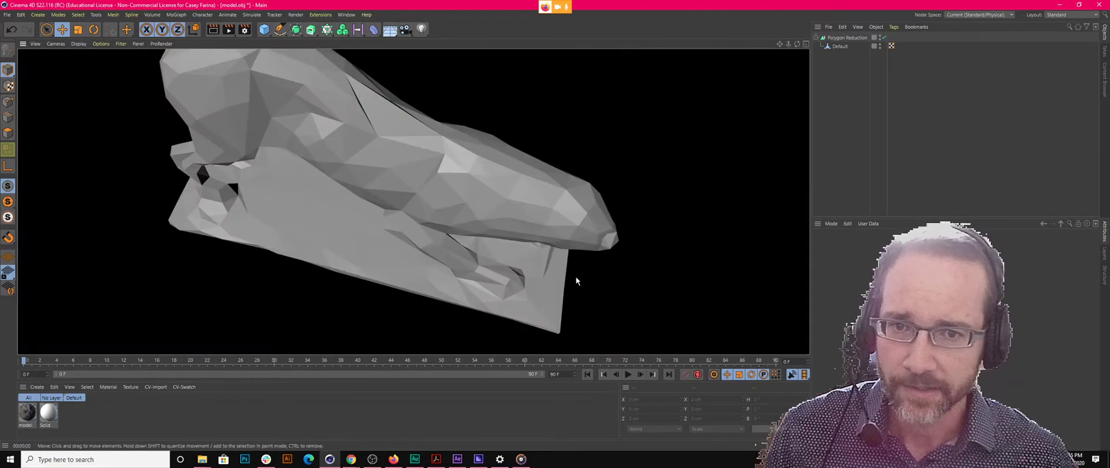
alt+drag(470, 287, 520, 286)
alt+drag(608, 210, 509, 69)
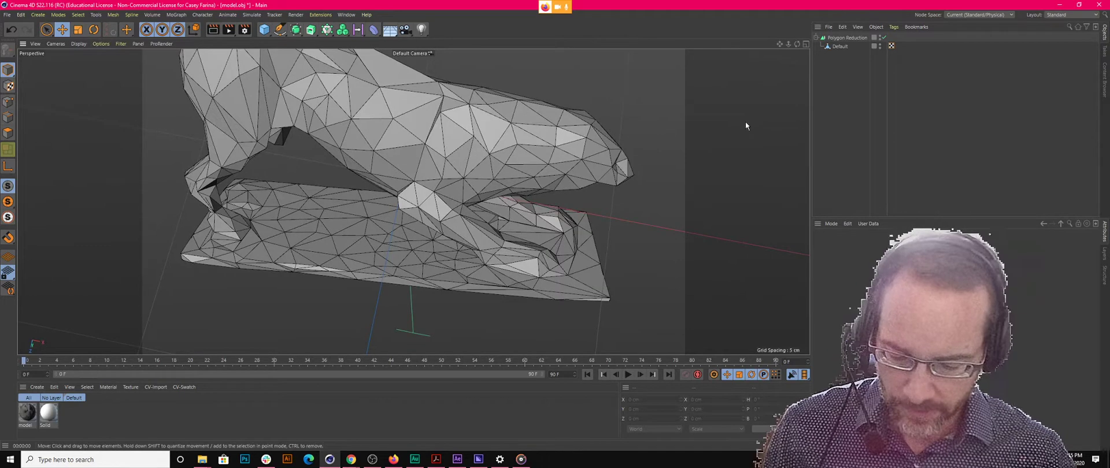
In a new project, build a stacked cluster of four Platonic objects by adding one and copying it three times
key(ctrl+n)
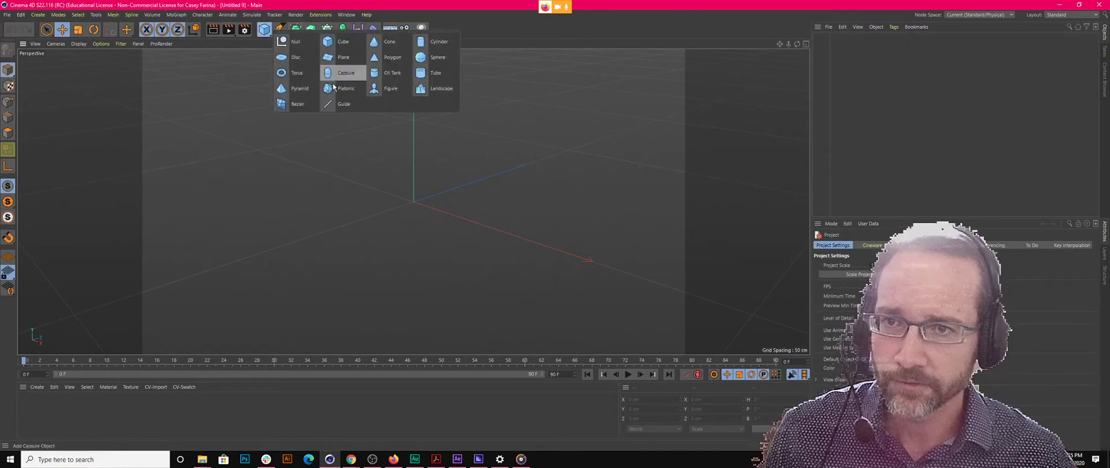
click(343, 89)
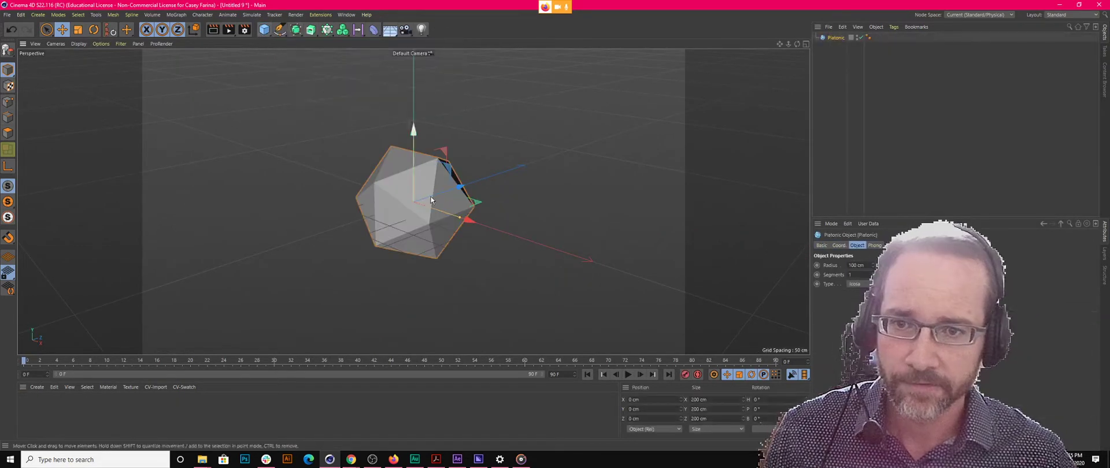
ctrl+drag(471, 221, 332, 121)
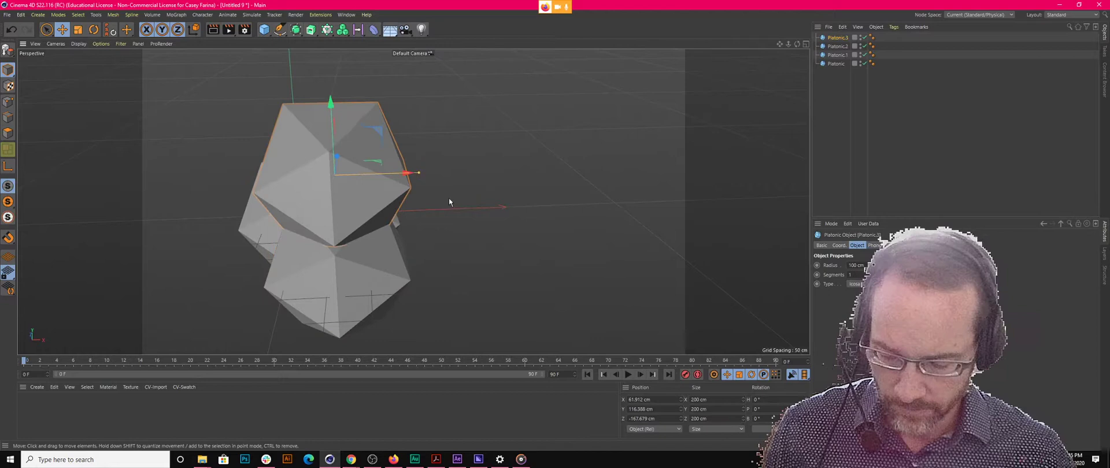
Scale the Platonic.3 copy up to about 368 cm and rotate it within the cluster
key(t)
drag(437, 155, 753, 107)
alt+drag(746, 179, 607, 169)
click(477, 159)
key(r)
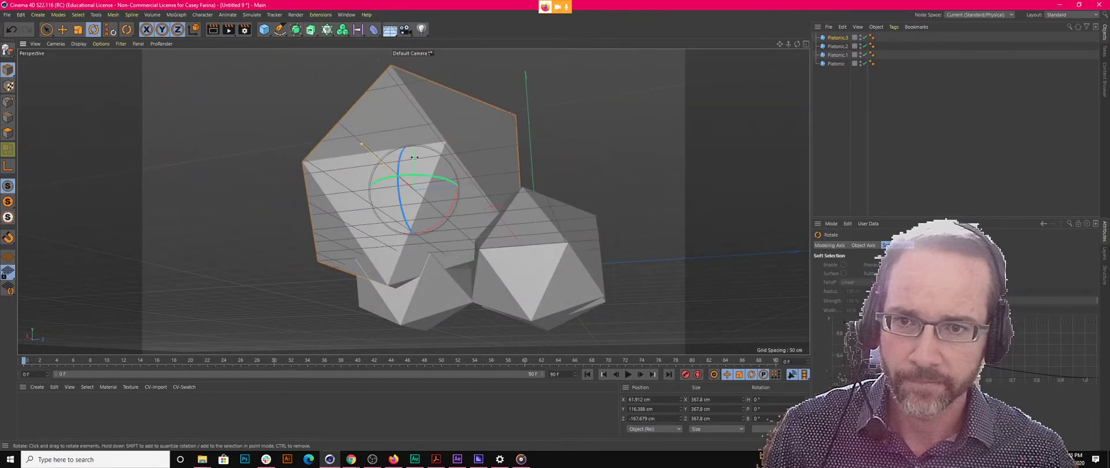
drag(401, 161, 399, 211)
Raise the Platonic.1 copy to about 142 cm in Y so it sits above its neighbour
click(515, 264)
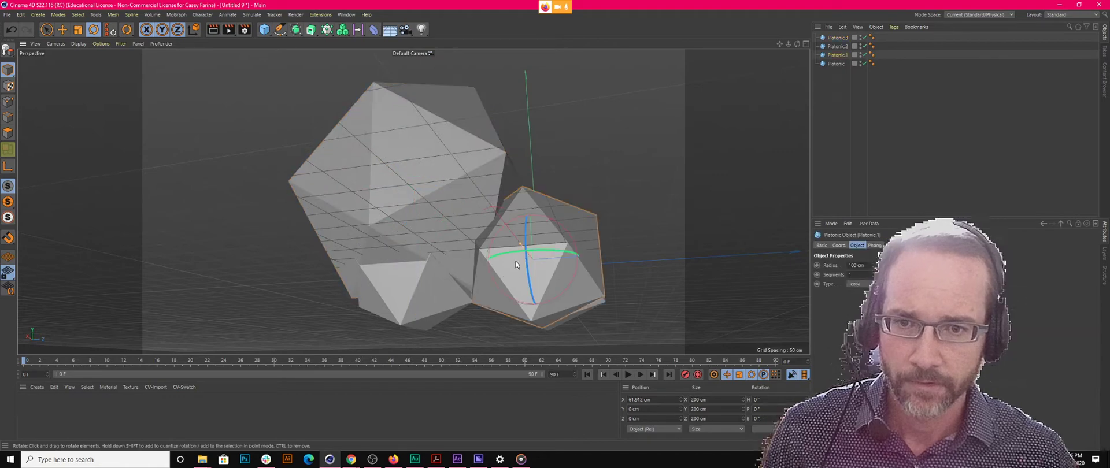
key(e)
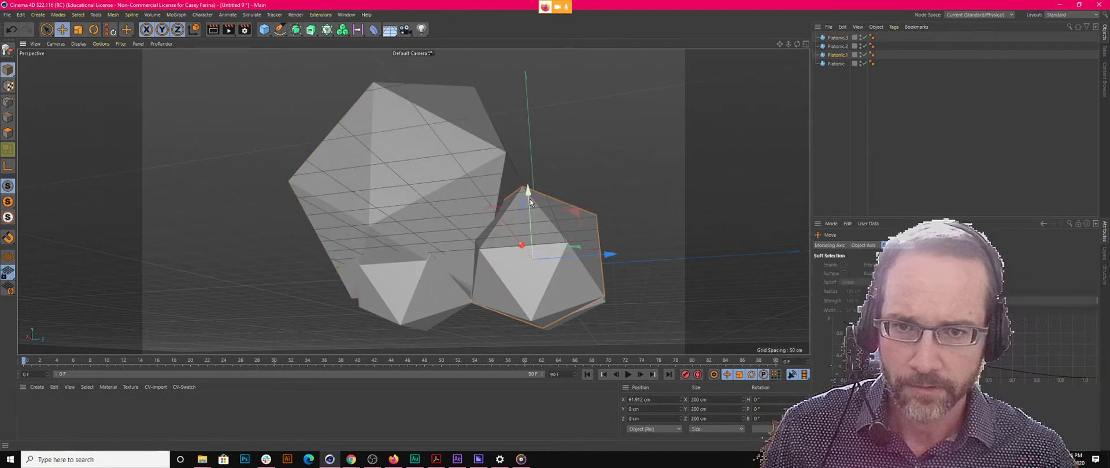
drag(528, 197, 504, 165)
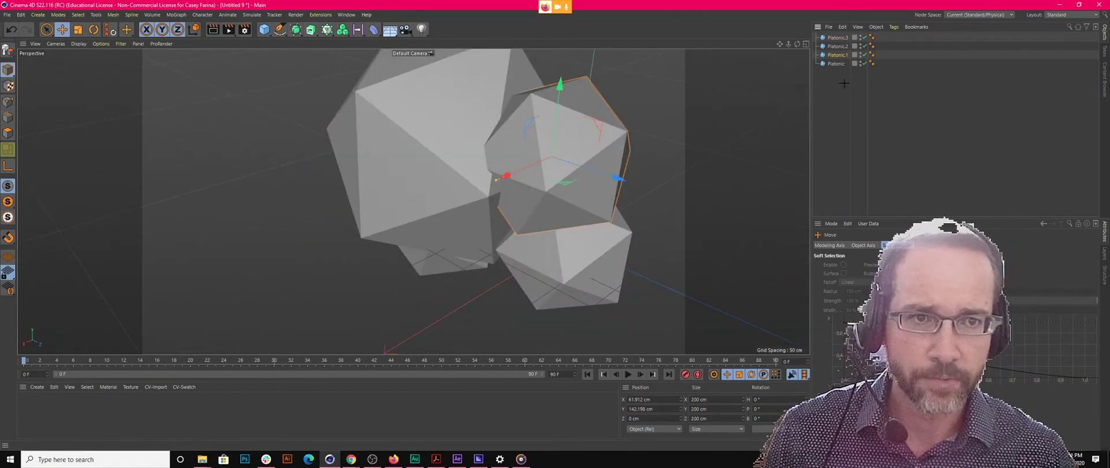
Select all four Platonic objects and group them under one null
drag(844, 83, 814, 33)
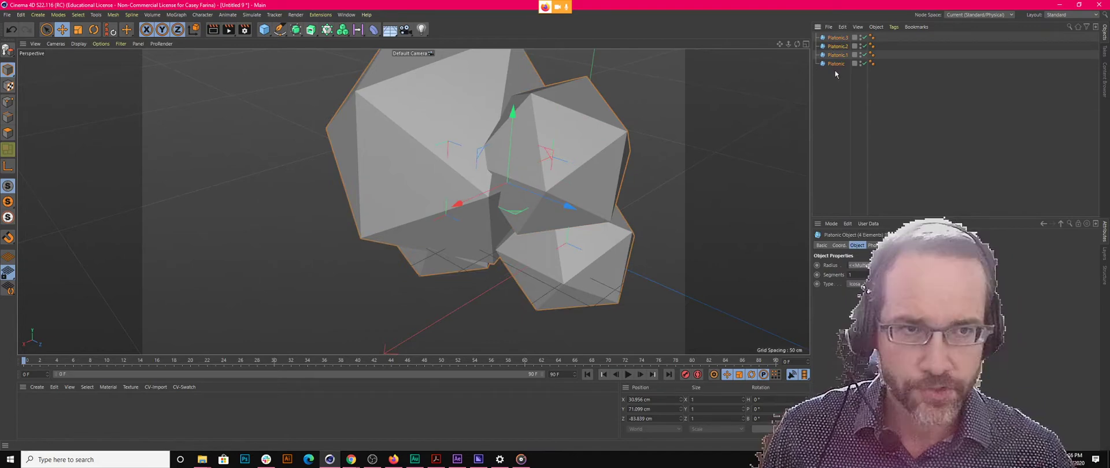
key(alt+g)
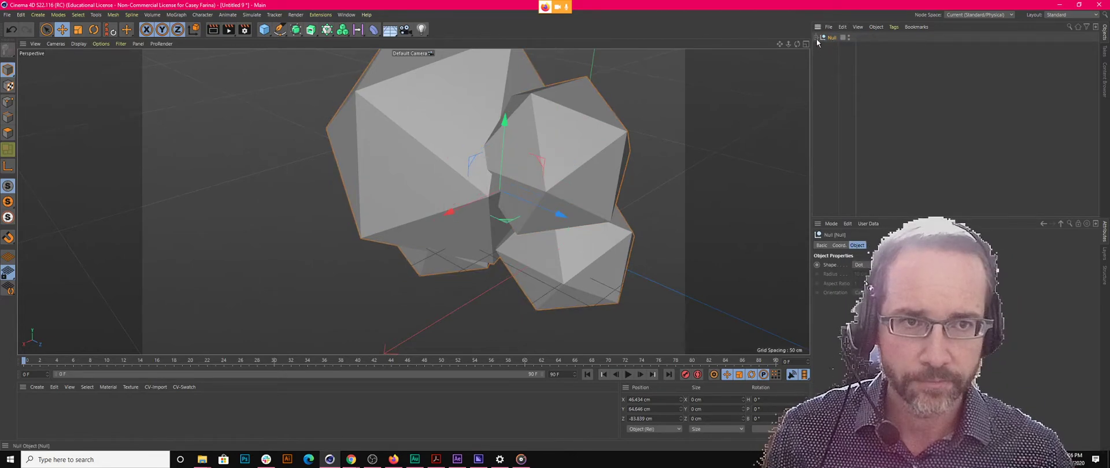
click(816, 37)
click(816, 37)
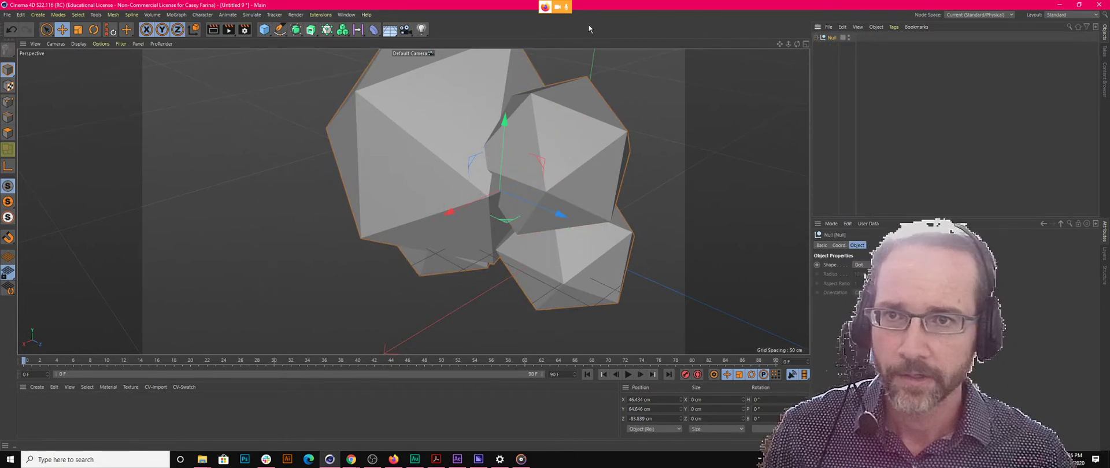
Add a Polygon Reduction generator and make the null of Platonic objects its child
click(301, 33)
drag(300, 32, 412, 52)
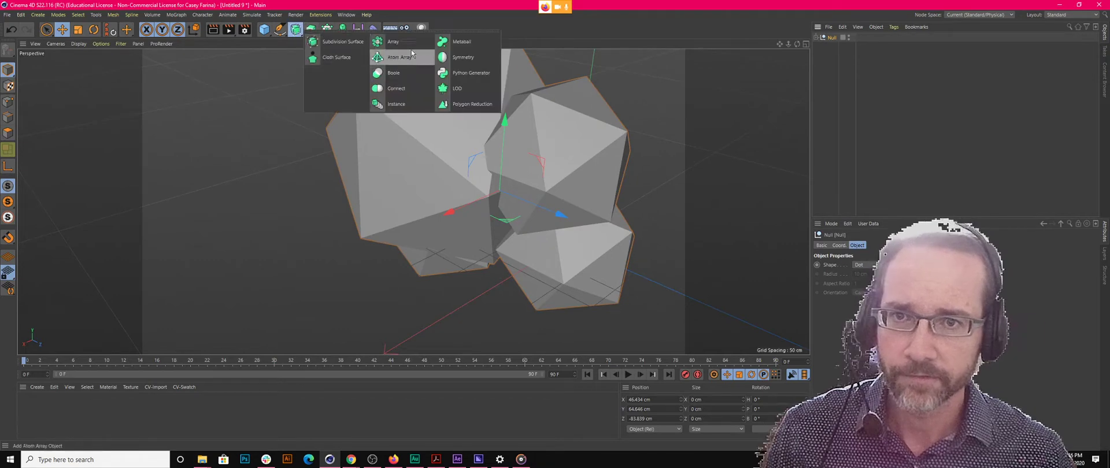
alt+click(471, 104)
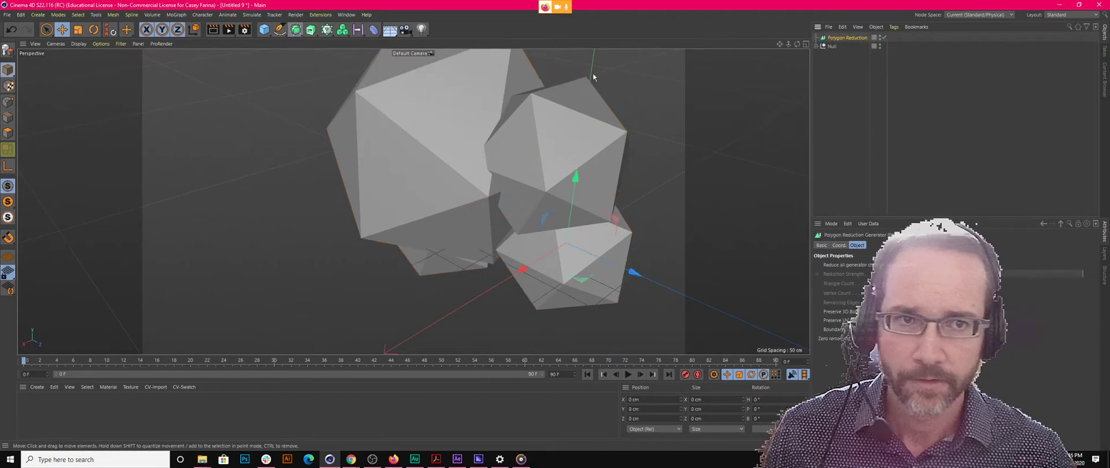
click(835, 46)
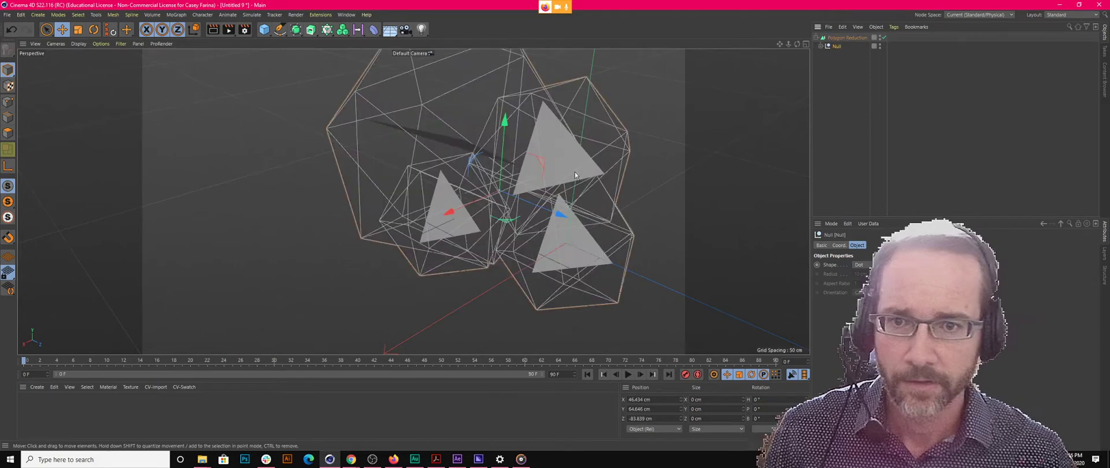
Lower the Polygon Reduction generator's Reduction Strength until the Platonic shapes are solid faceted bodies instead of single triangles
alt+drag(574, 171, 490, 193)
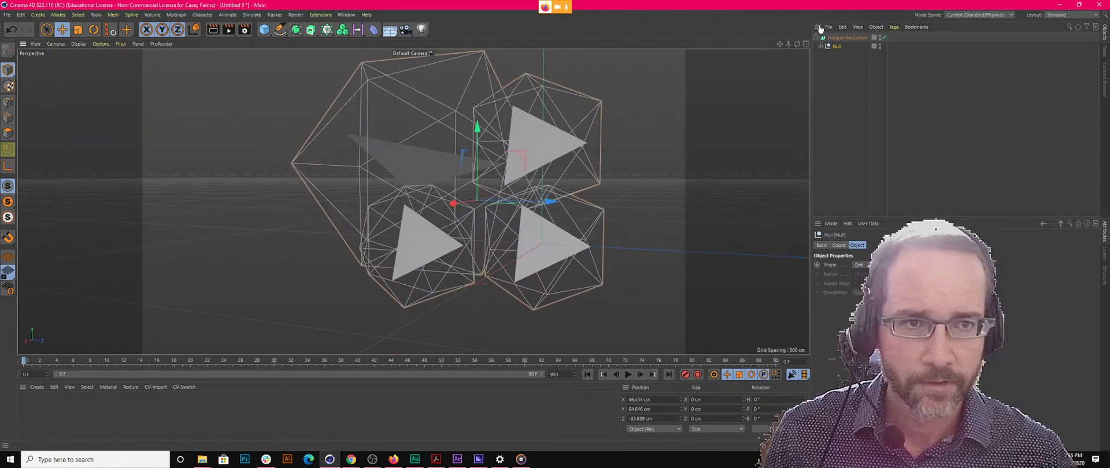
click(846, 37)
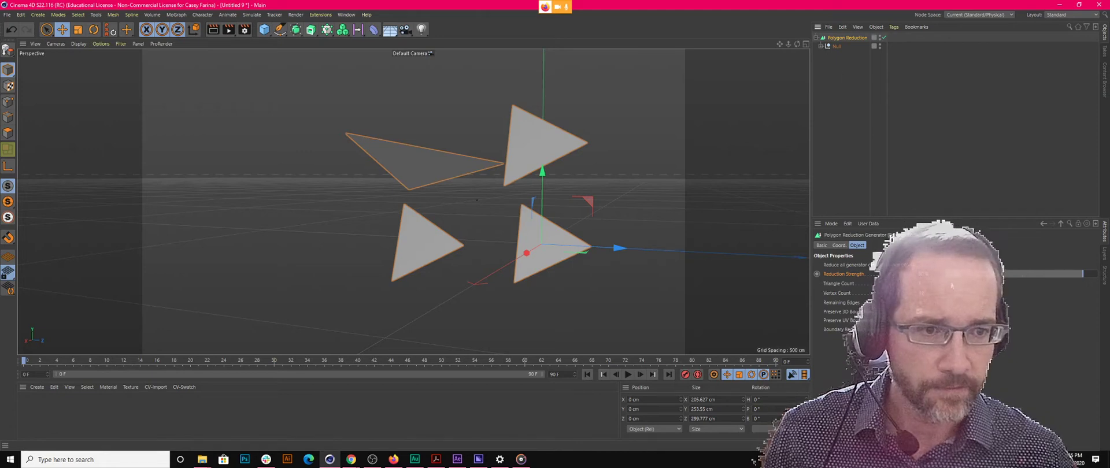
drag(1072, 272, 1017, 282)
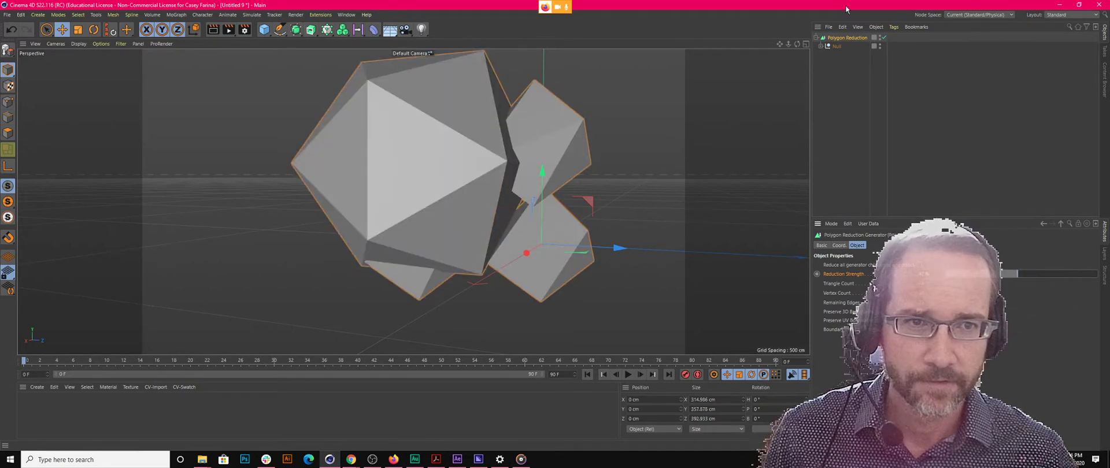
Select all four Platonic objects inside the null and set their Segments to 3
click(821, 46)
click(848, 56)
shift+click(850, 73)
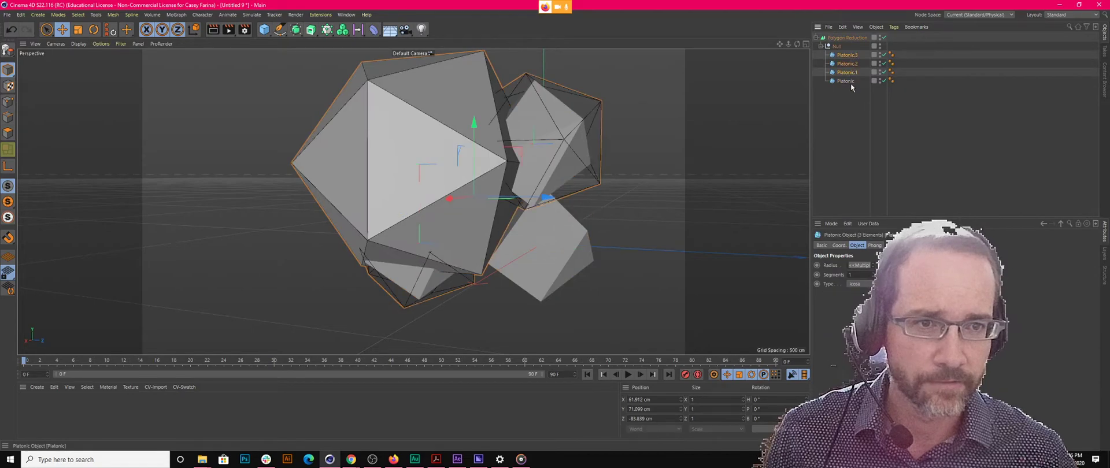
shift+click(851, 83)
mouse_move(873, 275)
mouse_down()
mouse_move(873, 248)
mouse_move(874, 270)
mouse_up()
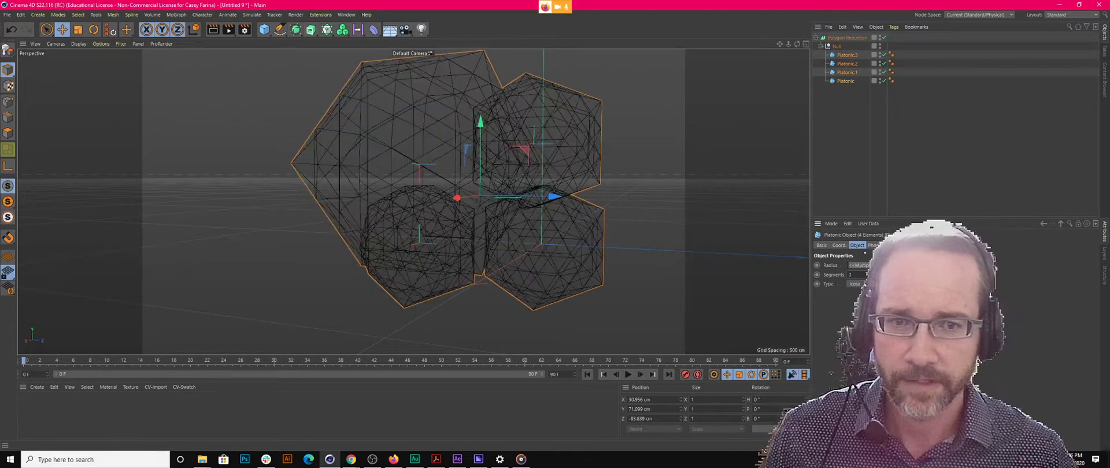
Raise the Polygon Reduction generator's Reduction Strength until the Platonic shapes collapse into just a few large facets
click(847, 38)
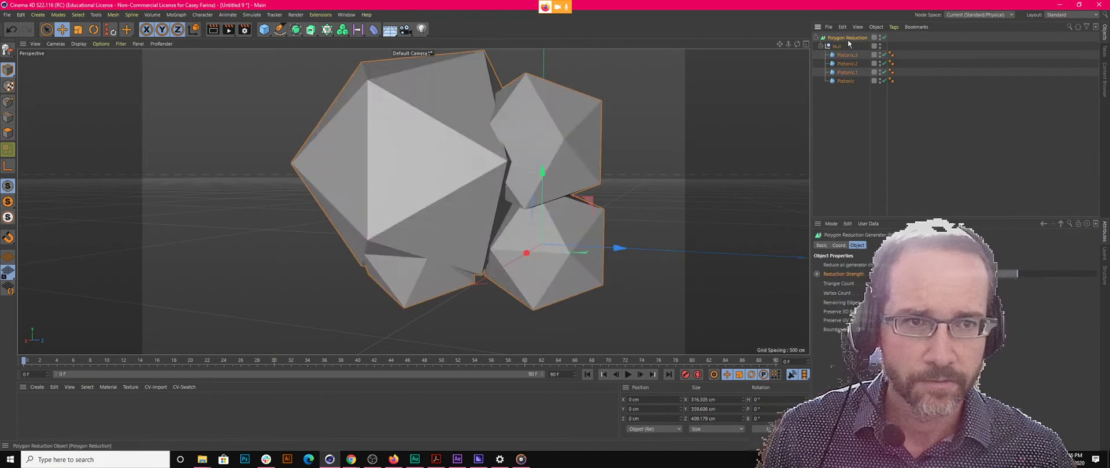
click(858, 97)
click(858, 38)
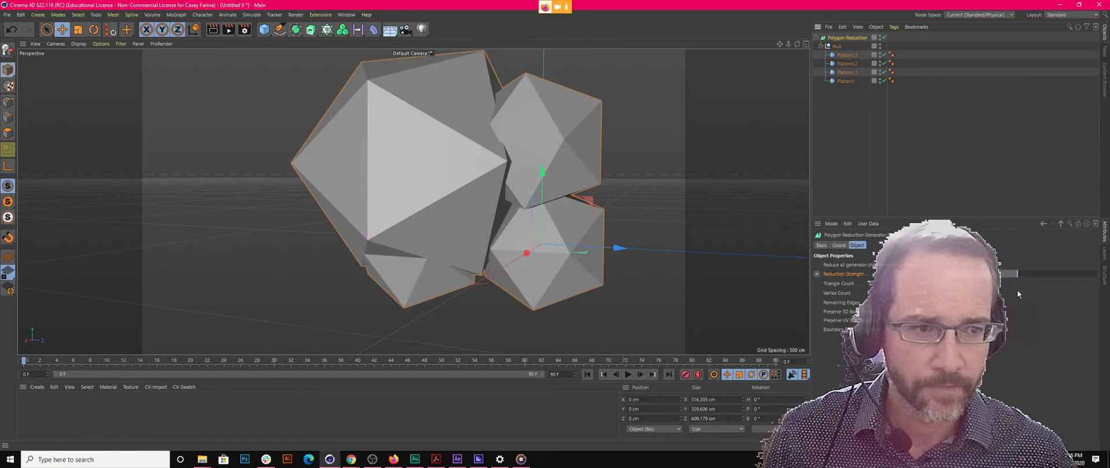
drag(1017, 292, 1090, 279)
Move Platonic.2 outward along the X axis to about 150 cm
click(847, 64)
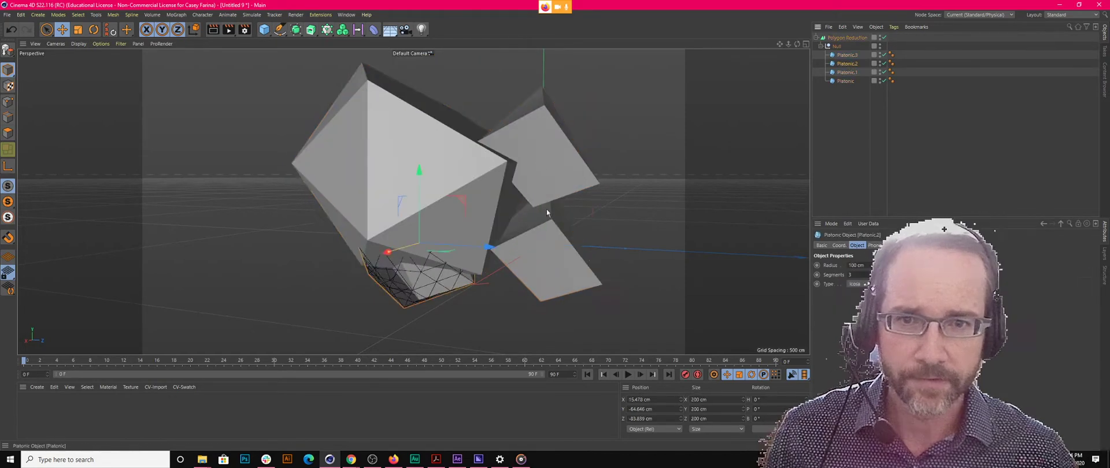
drag(404, 251, 344, 264)
alt+drag(520, 249, 449, 249)
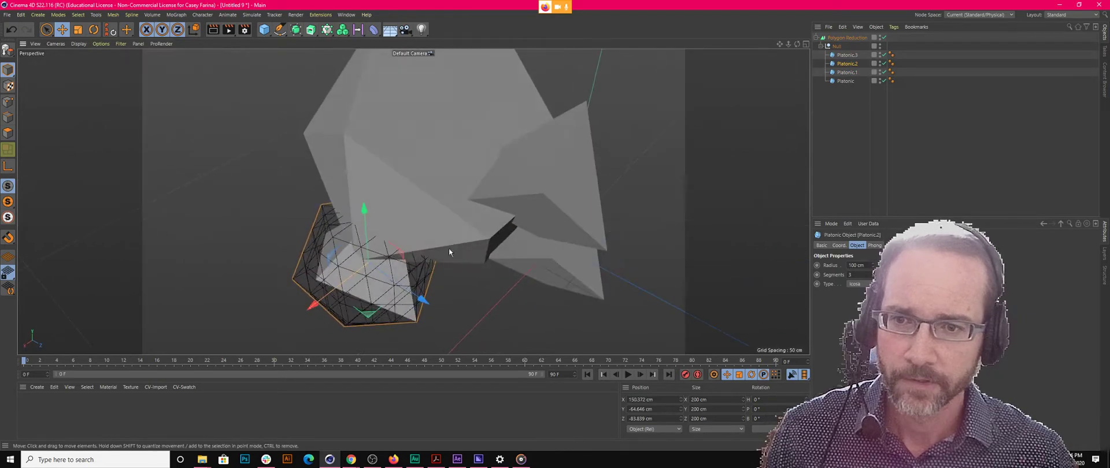
Rotate the large Platonic.3 object to a pitch of about -28°
click(847, 55)
key(r)
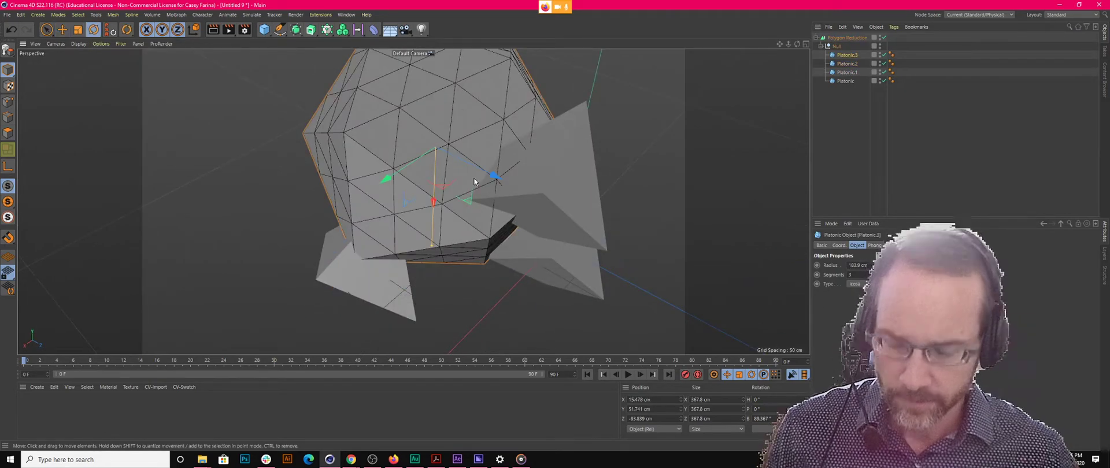
drag(460, 126, 468, 147)
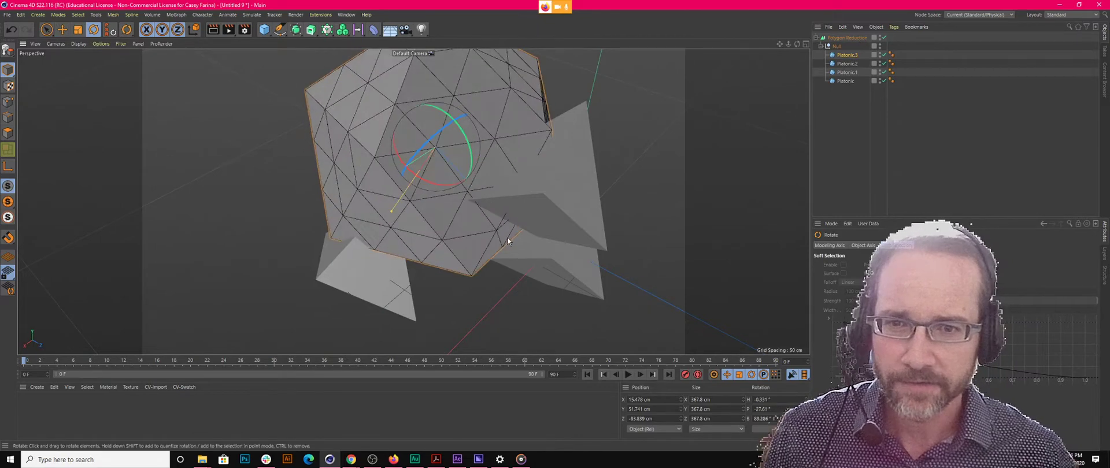
Select all four Platonic objects inside the null and give each one its own Connect parent
click(858, 80)
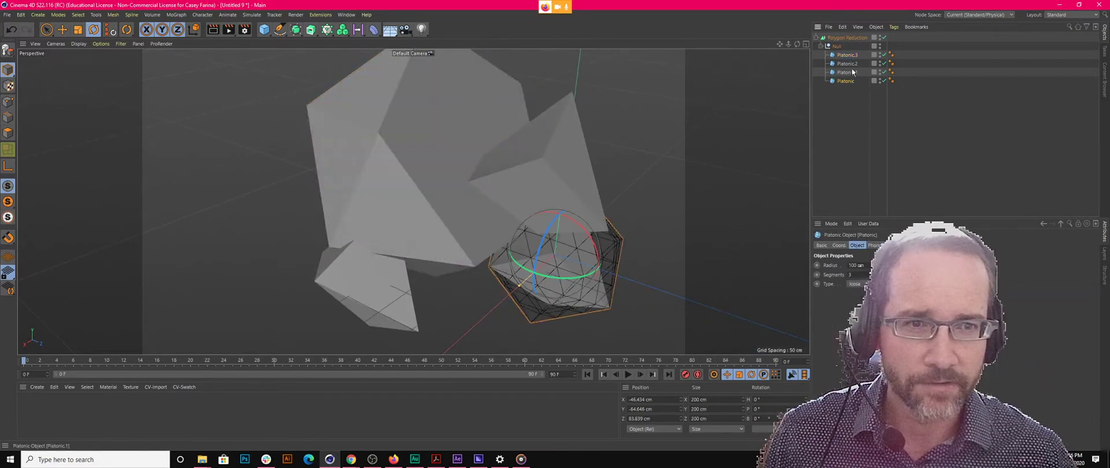
shift+click(852, 72)
shift+click(846, 54)
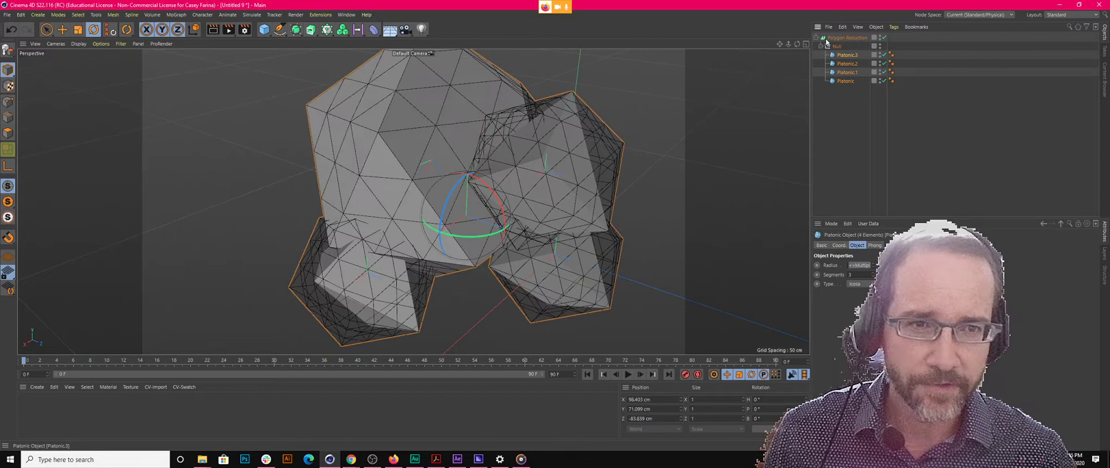
click(838, 45)
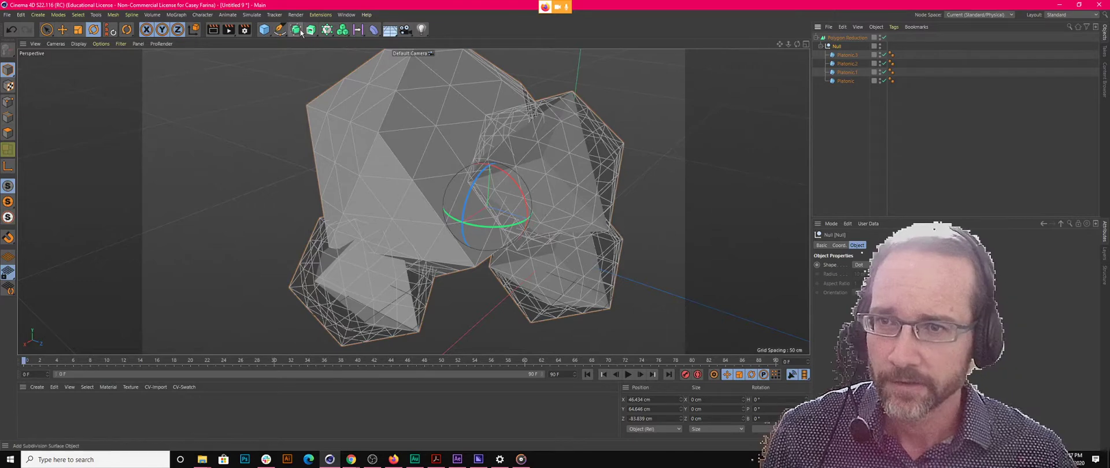
click(846, 55)
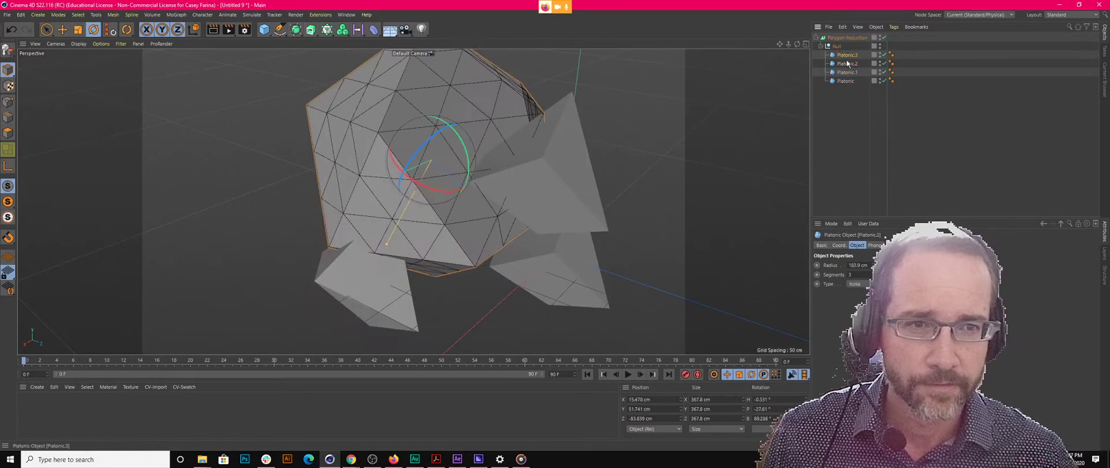
shift+click(847, 81)
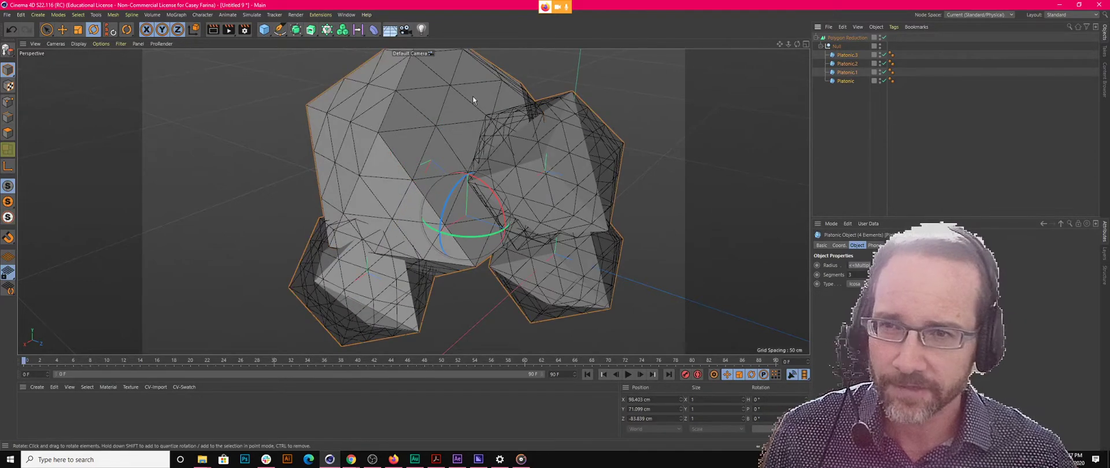
click(293, 29)
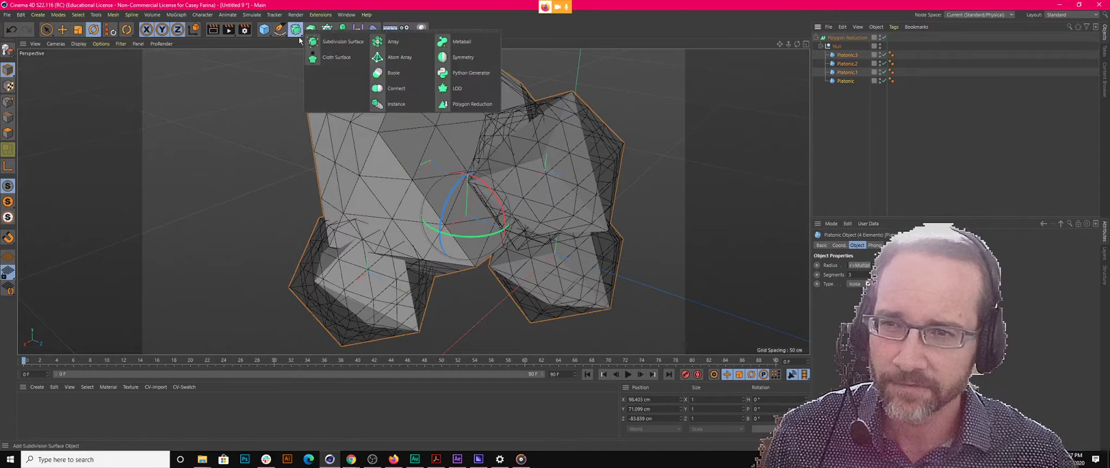
alt+click(398, 92)
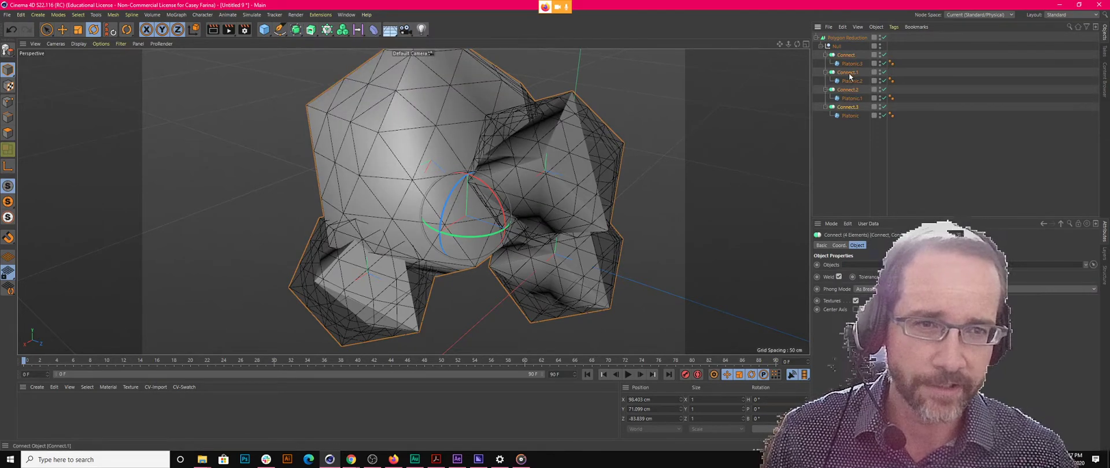
Gather all four Platonic objects under the first Connect object and delete the three empty Connect objects
drag(849, 75, 848, 67)
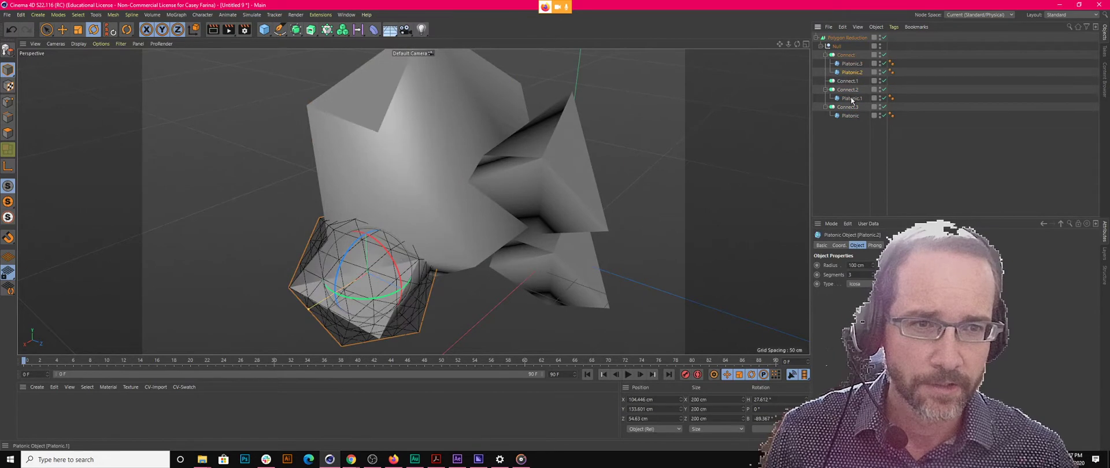
drag(853, 80, 848, 86)
click(847, 100)
shift+click(845, 117)
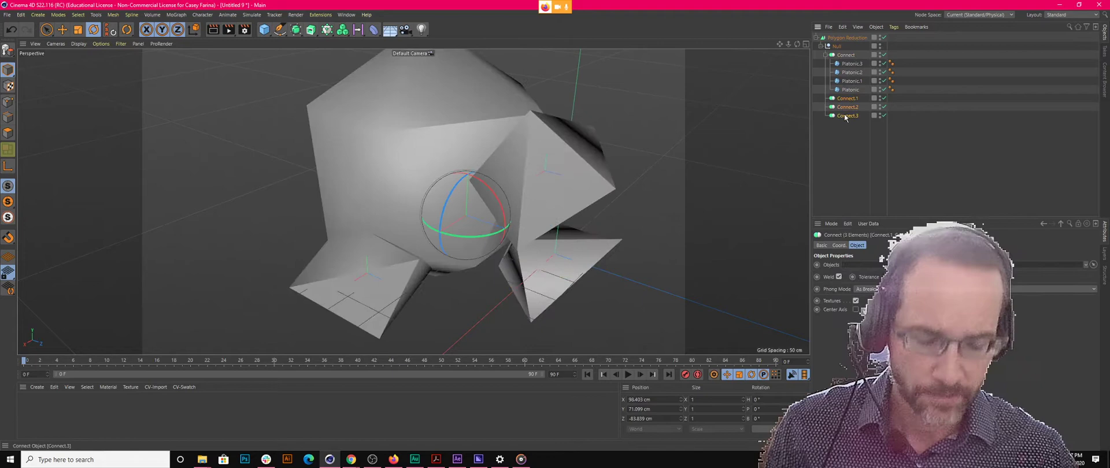
key(Delete)
click(843, 118)
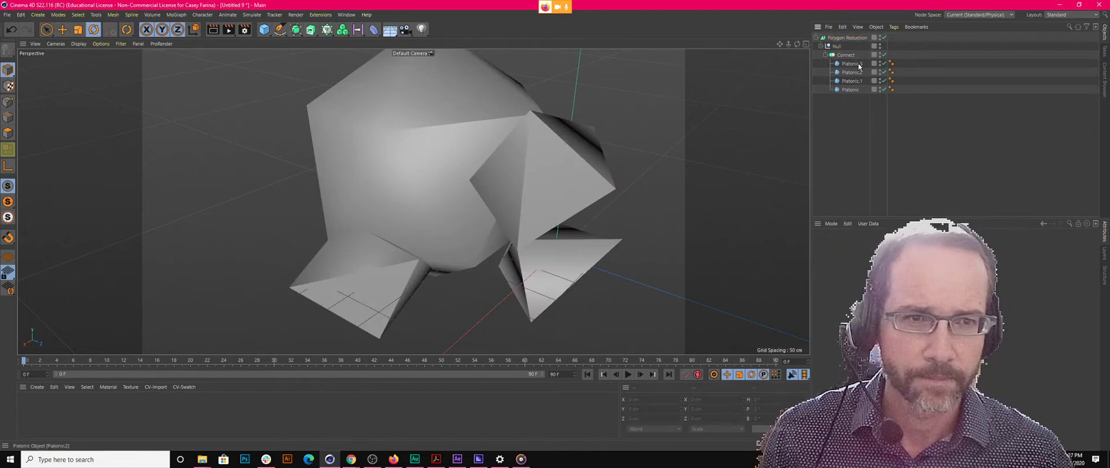
Move the four Platonic objects back directly under the null and delete the remaining Connect object
click(850, 90)
shift+click(850, 64)
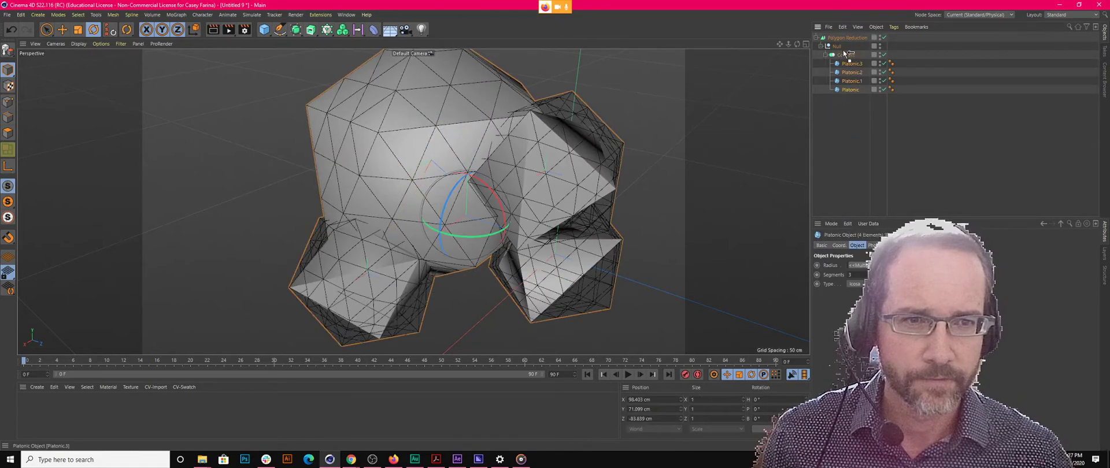
drag(843, 54, 844, 54)
click(843, 90)
key(Delete)
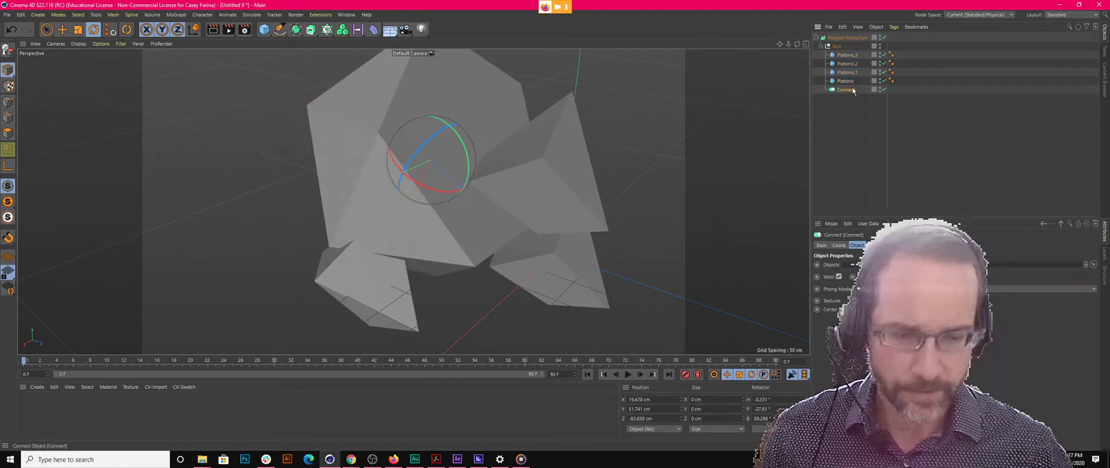
Bring up the CV-Boole Tools palette and dock it between the object hierarchy and the attributes
key(super)
click(847, 38)
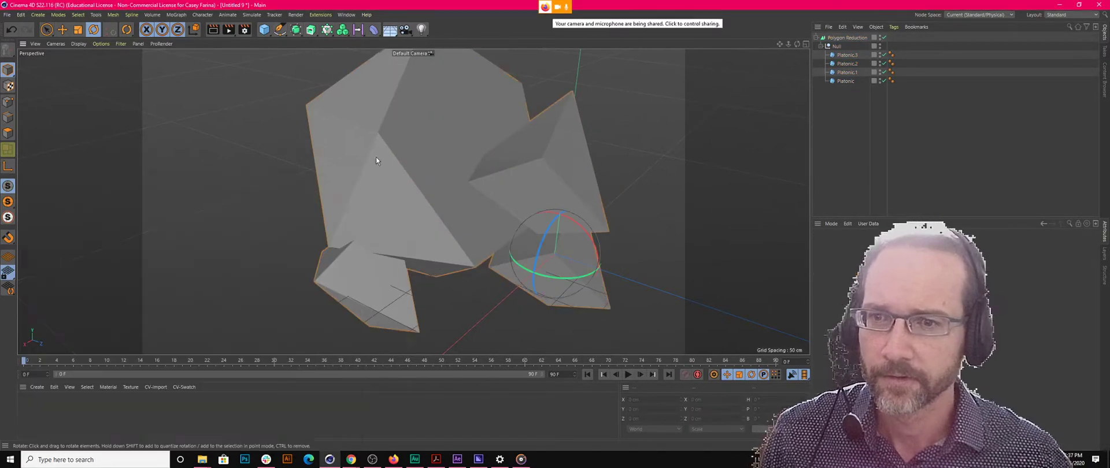
click(320, 14)
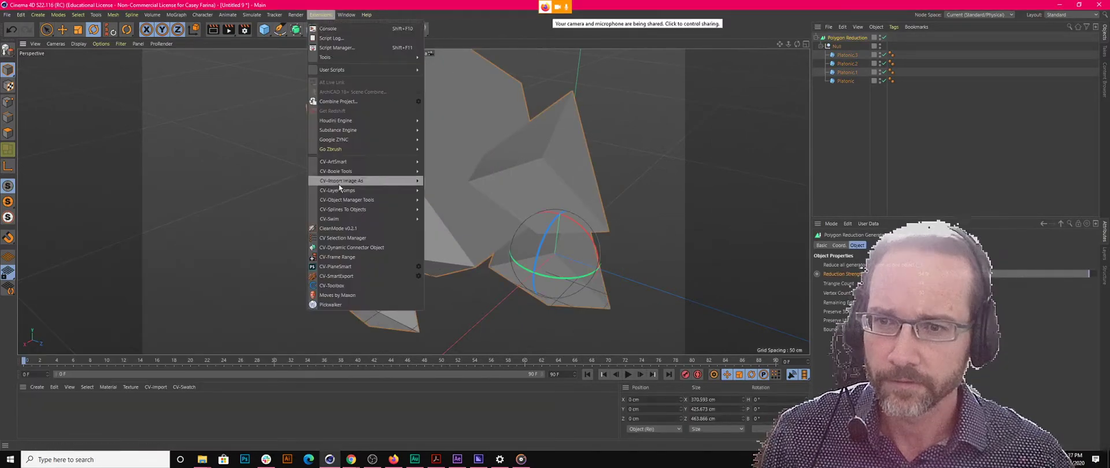
mouse_move(346, 209)
mouse_move(352, 172)
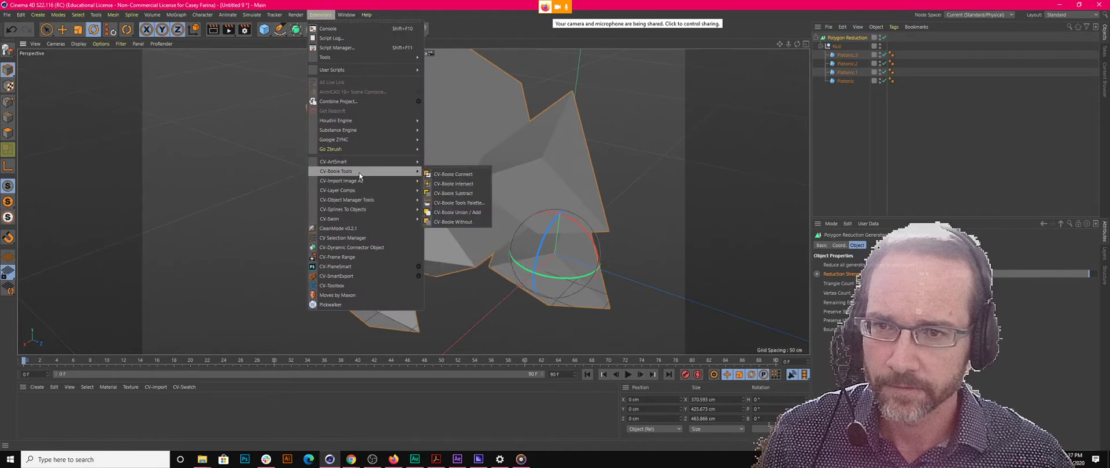
click(456, 202)
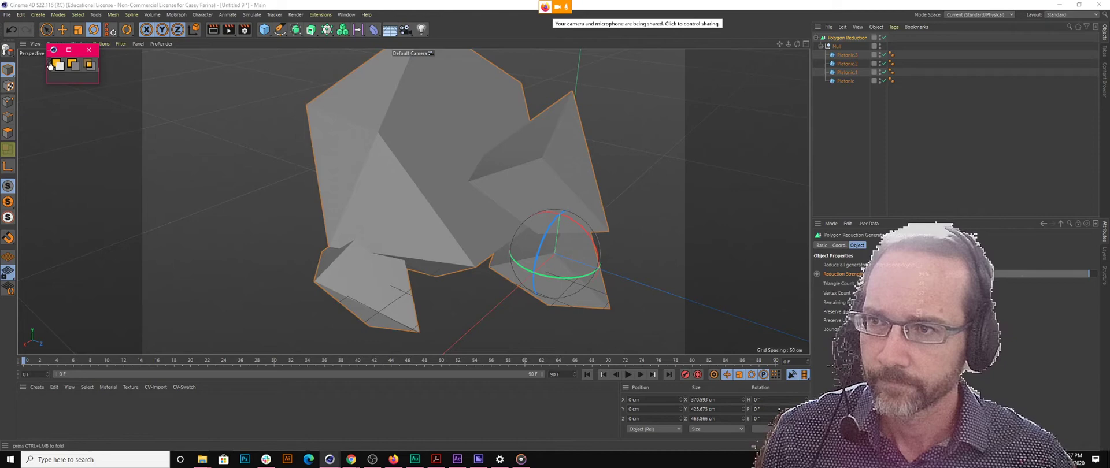
drag(50, 65, 850, 221)
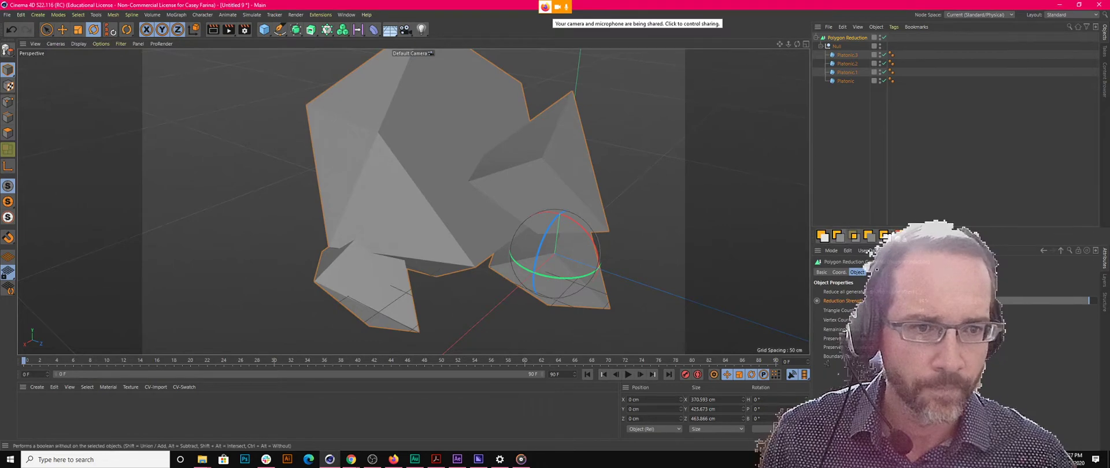
Select all four Platonic objects under the null and combine them with a CV-Boole union
click(847, 56)
shift+click(847, 74)
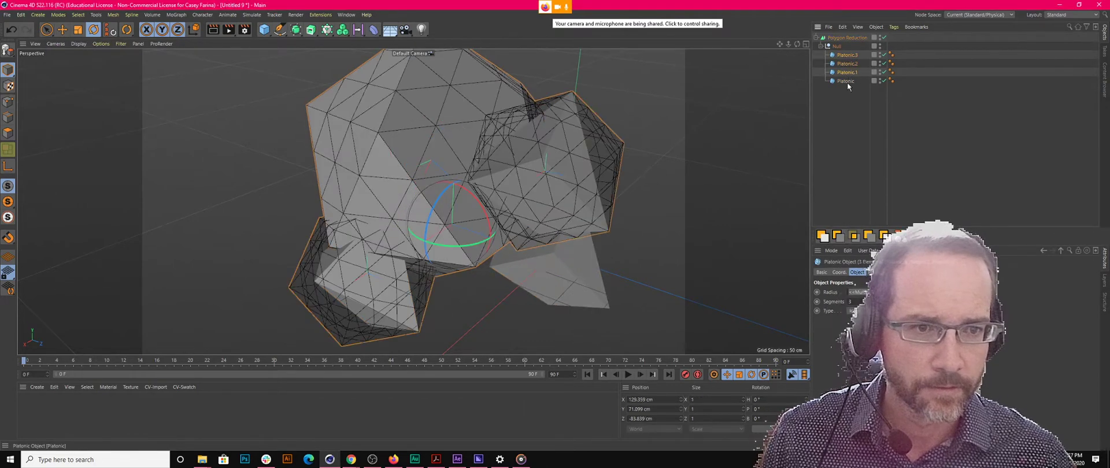
shift+click(847, 82)
click(823, 236)
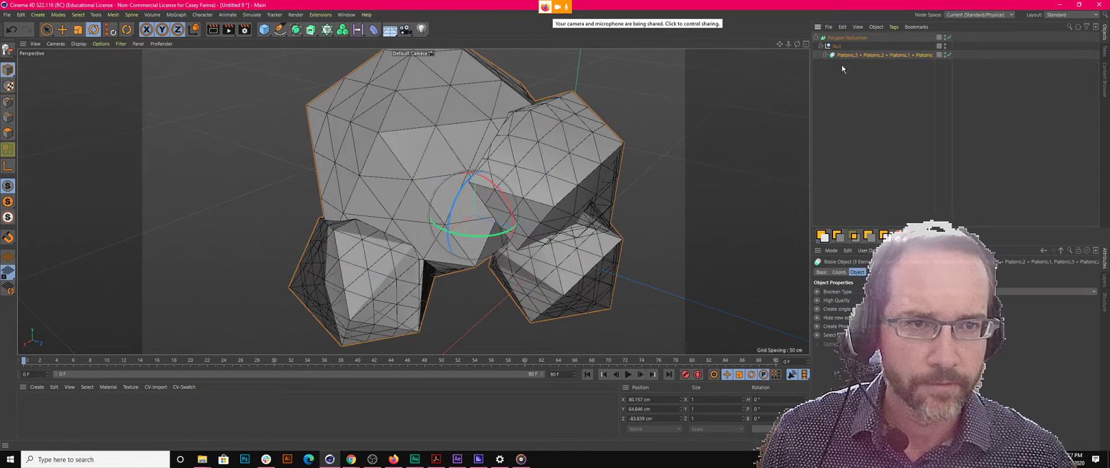
Raise the Polygon Reduction generator's Reduction Strength marginally and rotate the generator by about two to three degrees
click(845, 37)
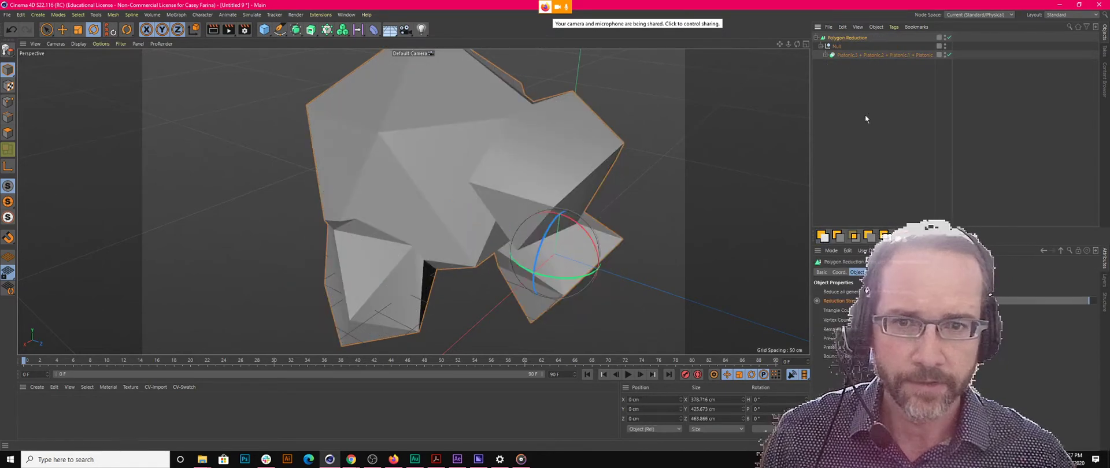
mouse_move(1090, 302)
mouse_down()
mouse_move(1075, 304)
mouse_move(1092, 302)
mouse_up()
key(super)
drag(584, 207, 590, 202)
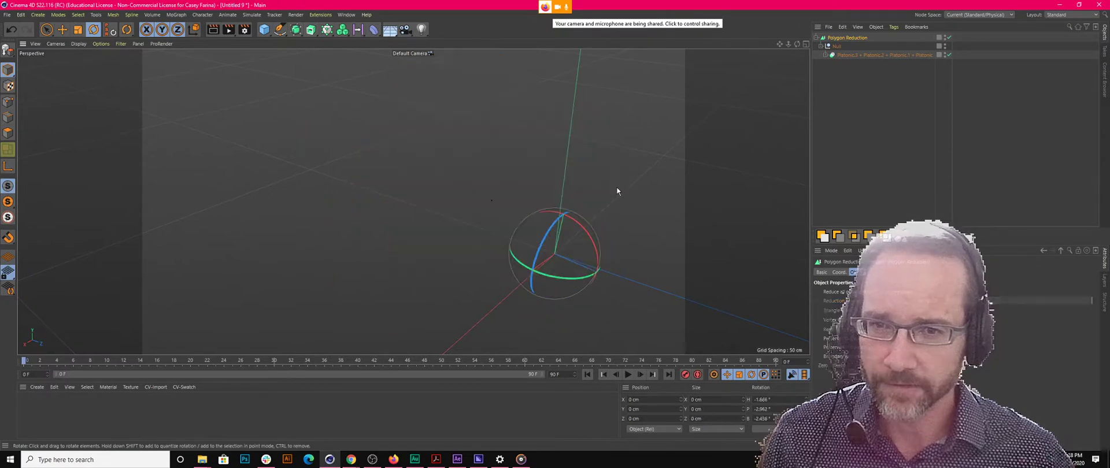
key(super)
alt+drag(377, 232, 304, 137)
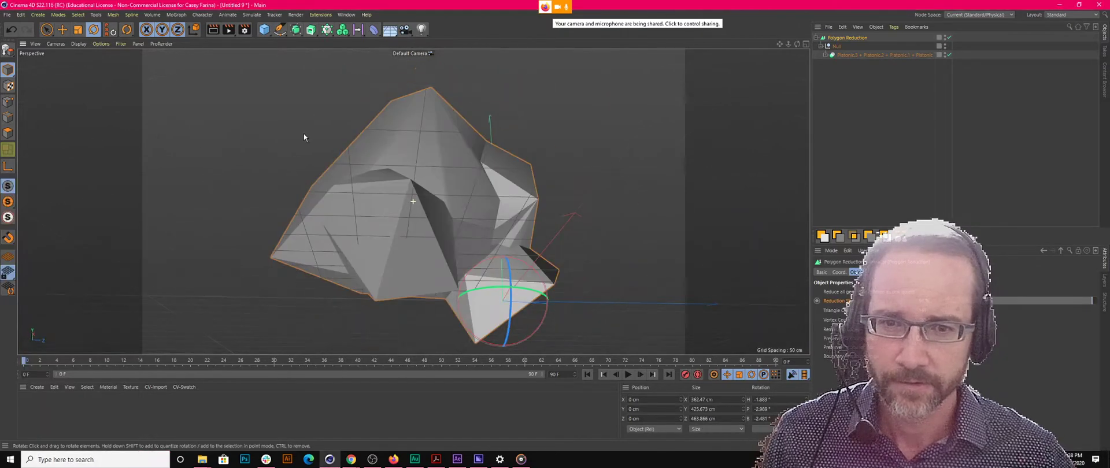
Expand the outer Boole and move its Platonic child along the Z axis to about -176 cm
click(842, 55)
click(825, 54)
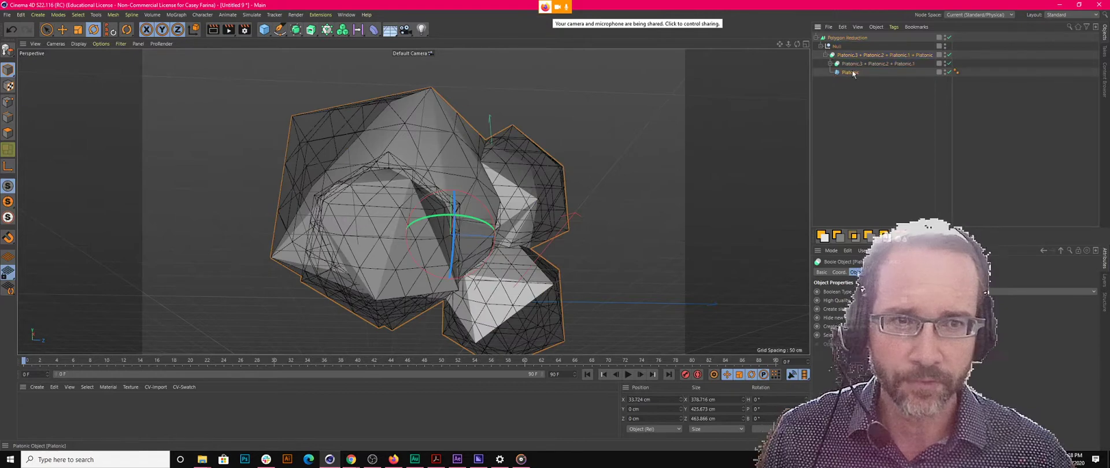
click(851, 72)
key(e)
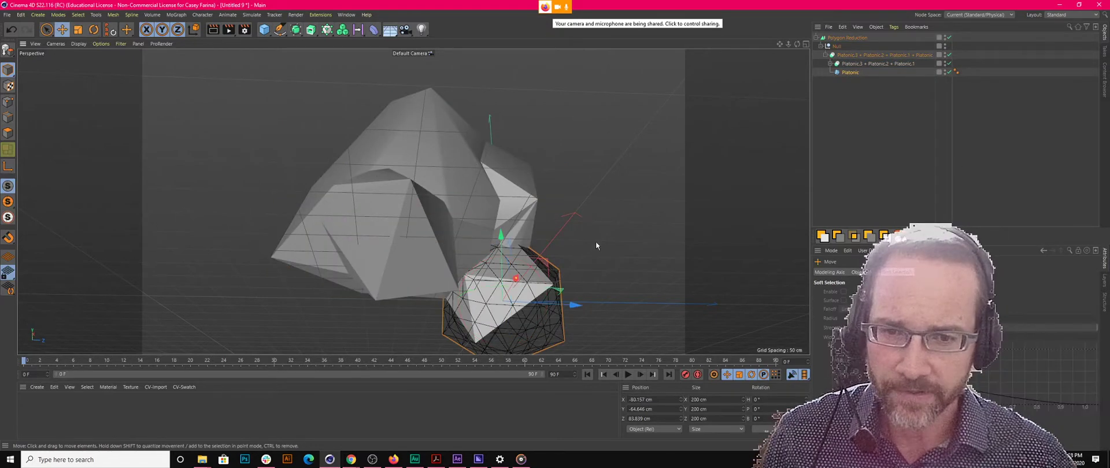
drag(574, 305, 435, 215)
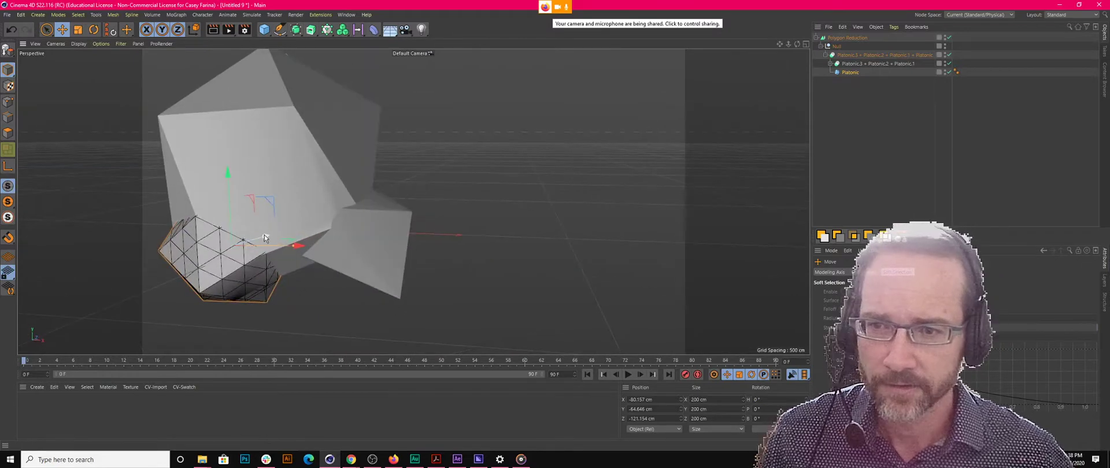
drag(265, 238, 245, 241)
alt+drag(414, 200, 439, 132)
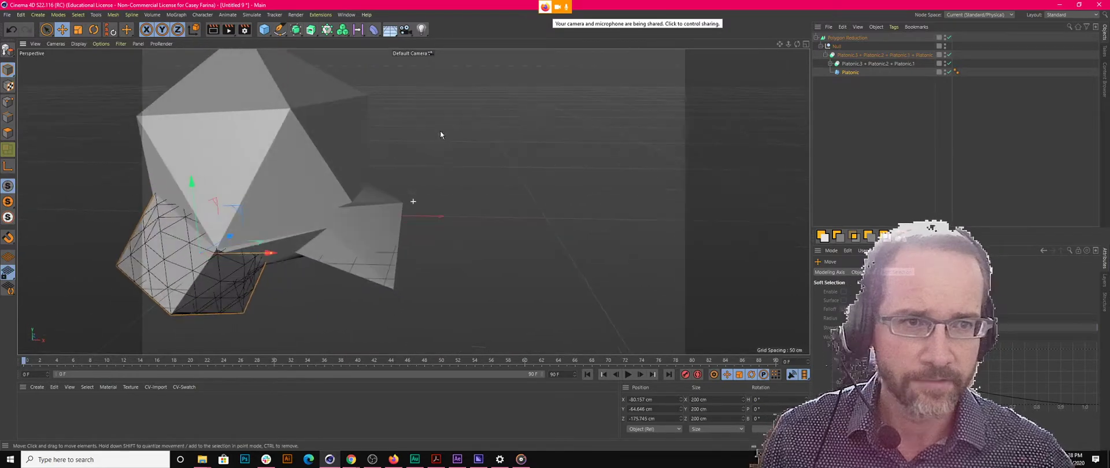
Delete the outer Boole's direct Platonic child and the Phong tags of the three Platonic objects inside the nested Booles
click(956, 71)
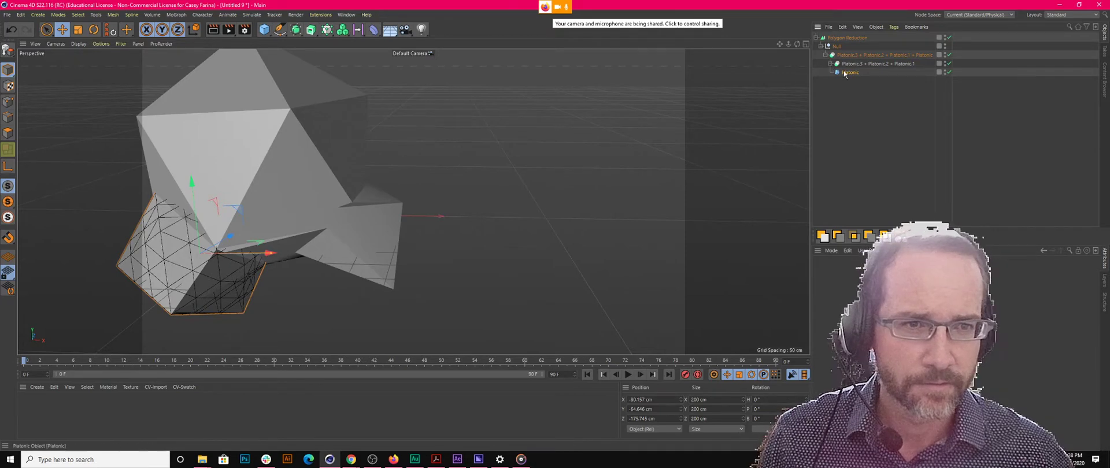
key(Delete)
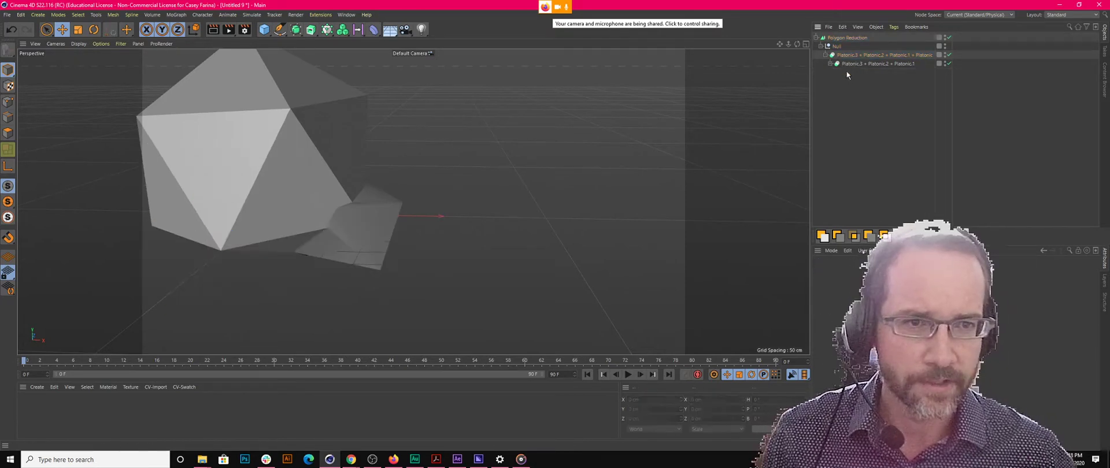
click(831, 64)
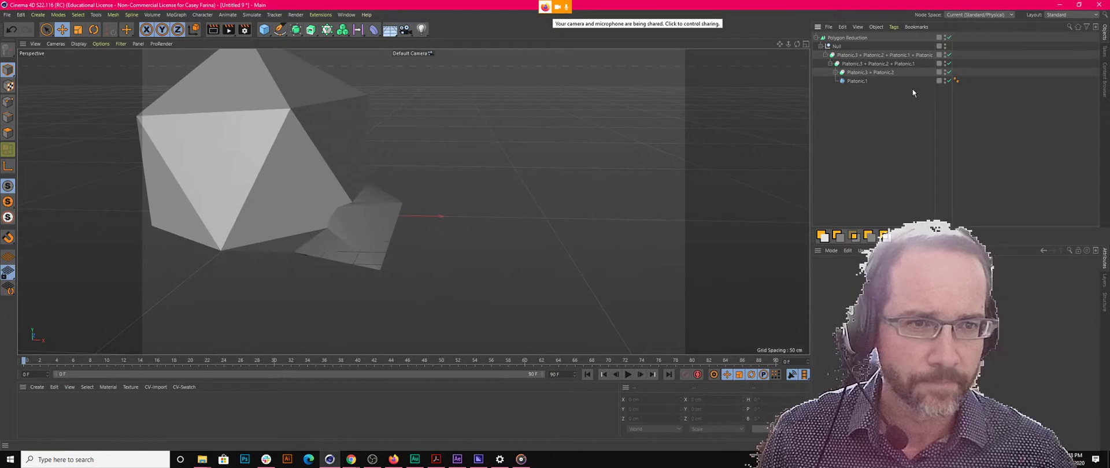
click(834, 72)
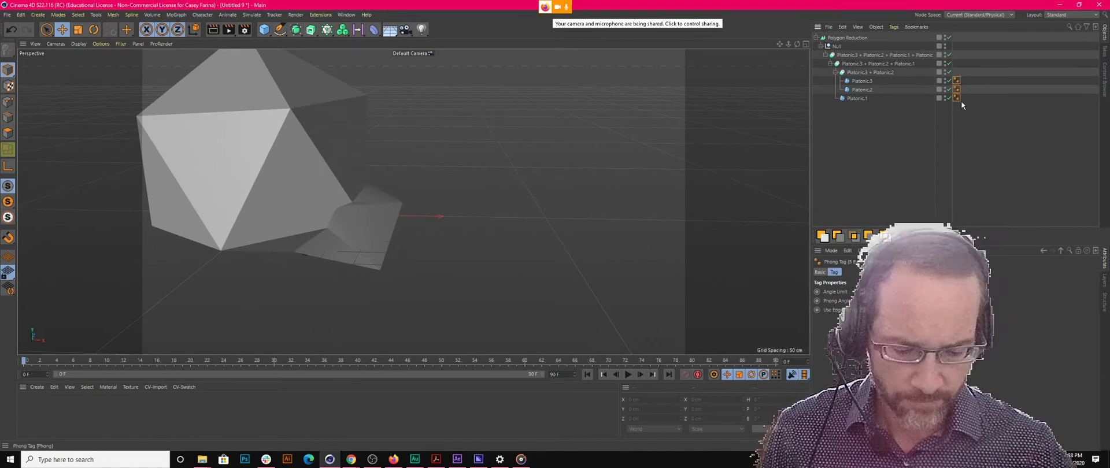
key(Delete)
Move Platonic.3 in the innermost Boole to about X 88 cm, Y 56 cm and Z -88 cm
mouse_move(299, 212)
alt+mouse_down()
mouse_move(136, 178)
mouse_move(158, 98)
mouse_move(238, 162)
mouse_move(462, 163)
alt+mouse_up()
click(878, 79)
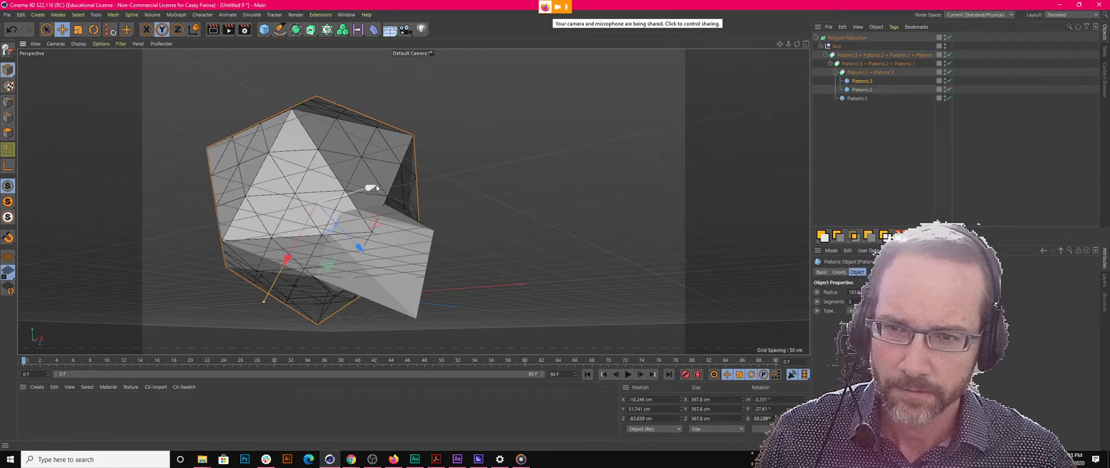
drag(376, 188, 426, 169)
alt+drag(452, 202, 393, 229)
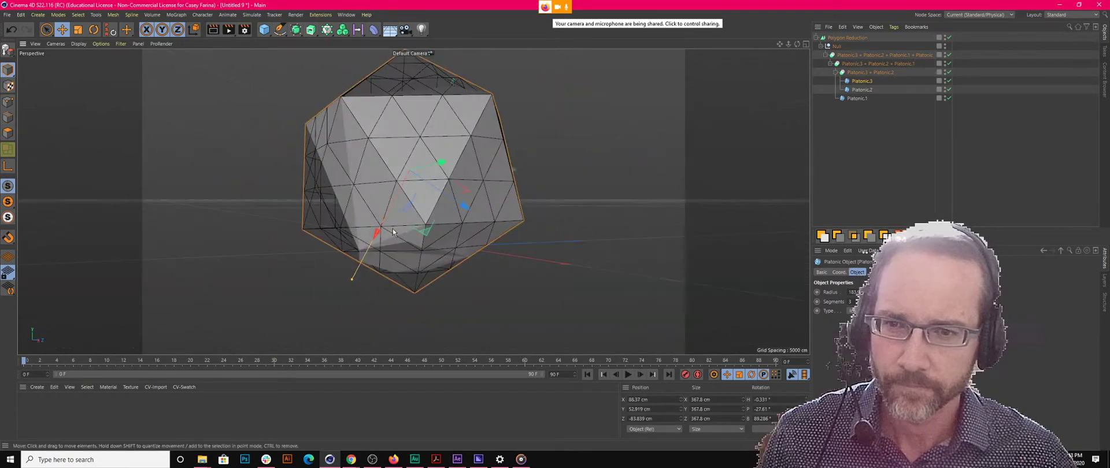
drag(464, 209, 373, 150)
alt+drag(439, 166, 385, 216)
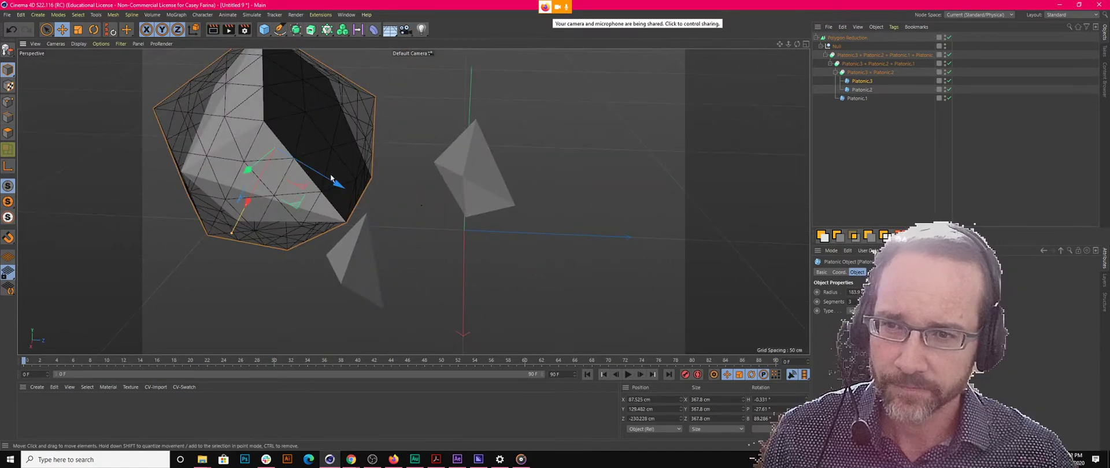
drag(331, 178, 456, 231)
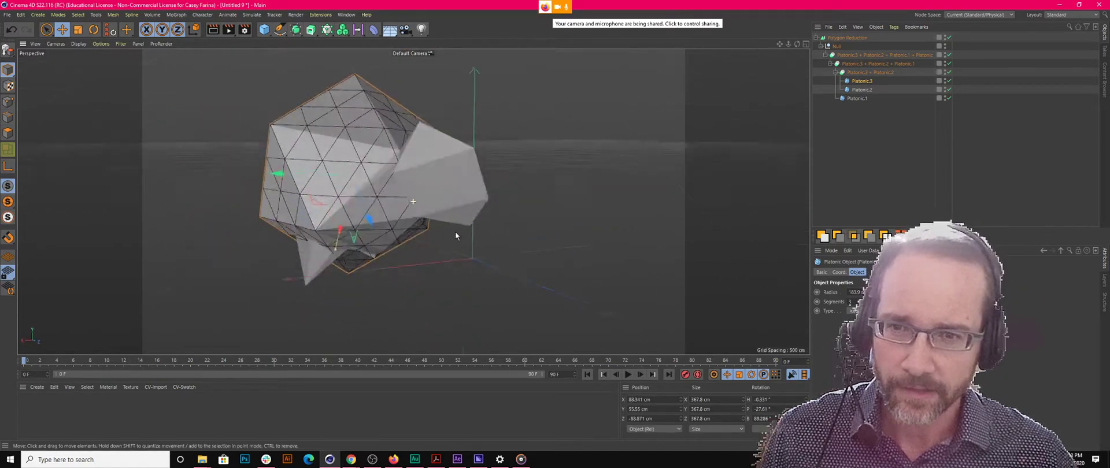
scroll(252, 250, down, 2)
scroll(364, 249, up, 1)
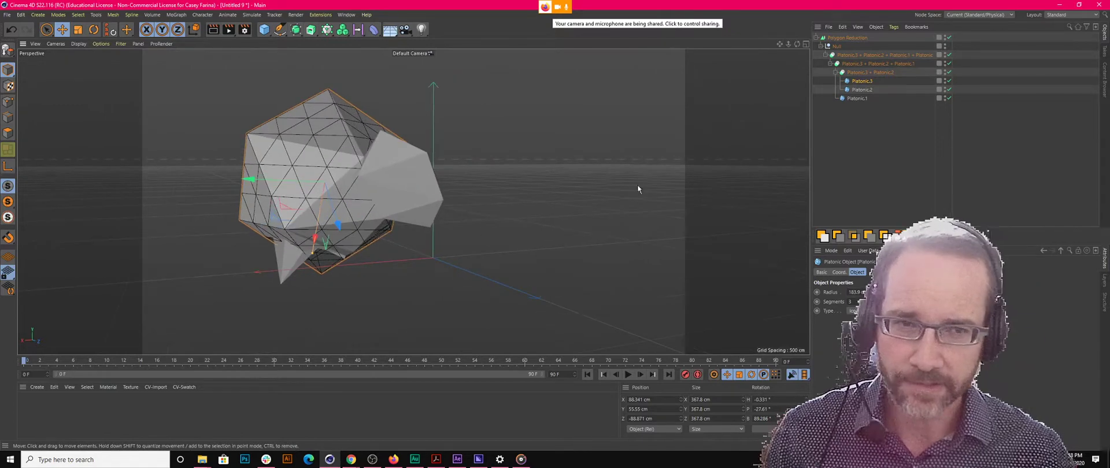
Select the Polygon Reduction generator and inspect the reduced combined shape from another angle
click(866, 90)
click(861, 55)
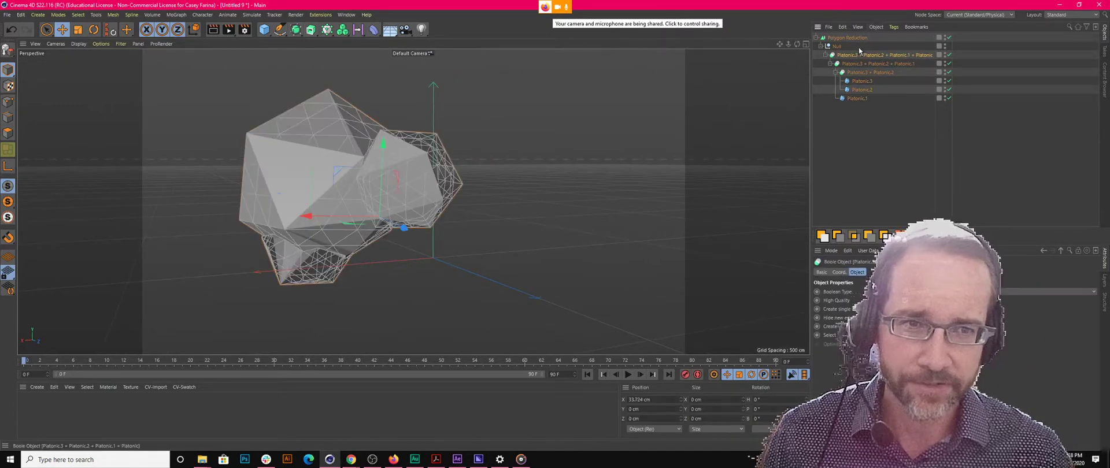
click(848, 38)
alt+drag(422, 238, 311, 235)
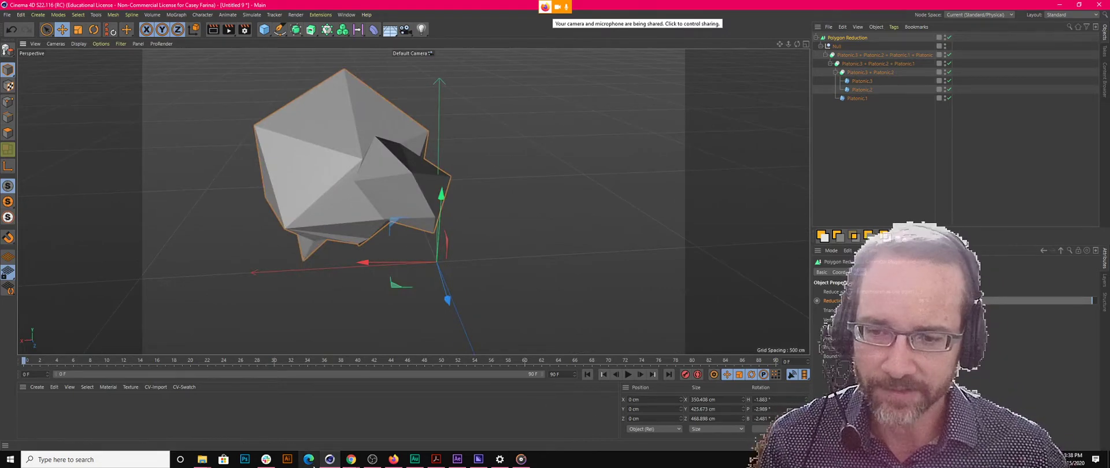
click(372, 460)
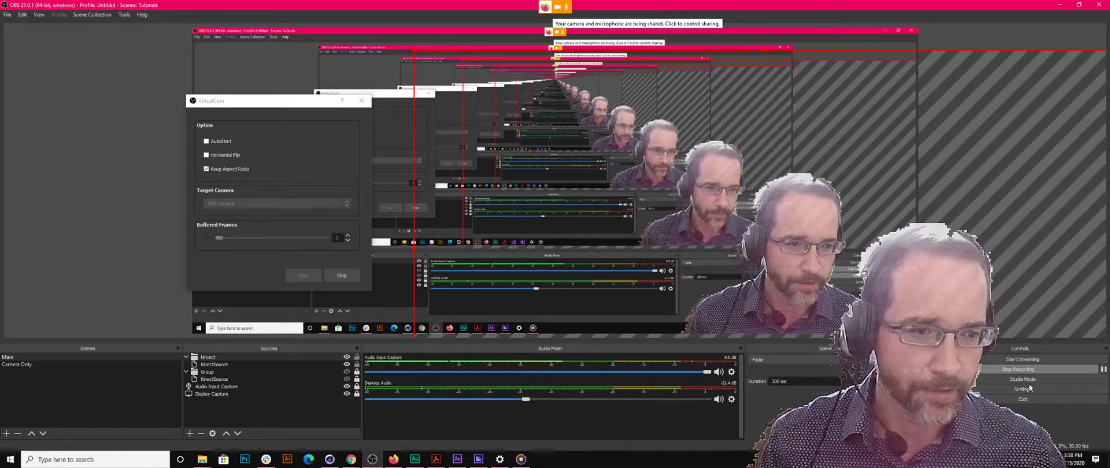